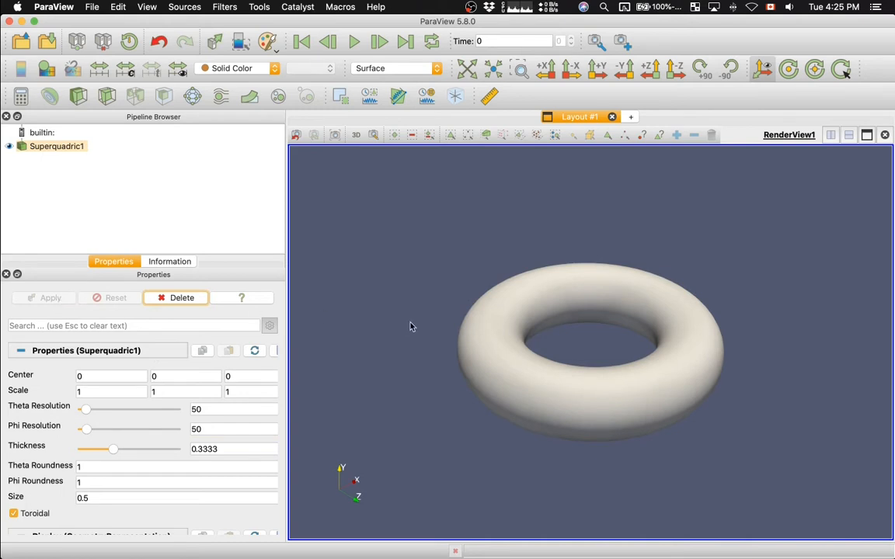
# Apply a superquadric thickness of about 0.55, and return it to about 0.33
pyautogui.scroll(-3, 150, 430)
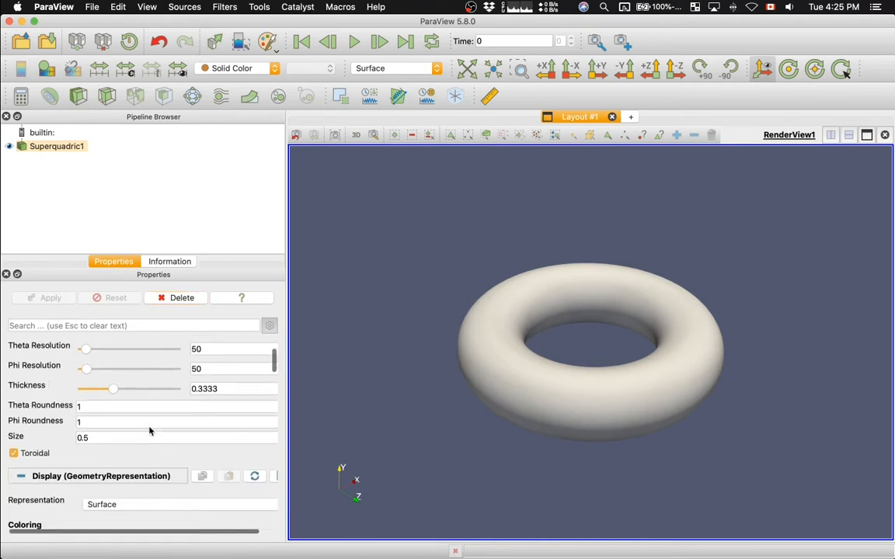
pyautogui.scroll(3, 150, 430)
pyautogui.hscroll(1, 149, 429)
pyautogui.hscroll(-1, 150, 429)
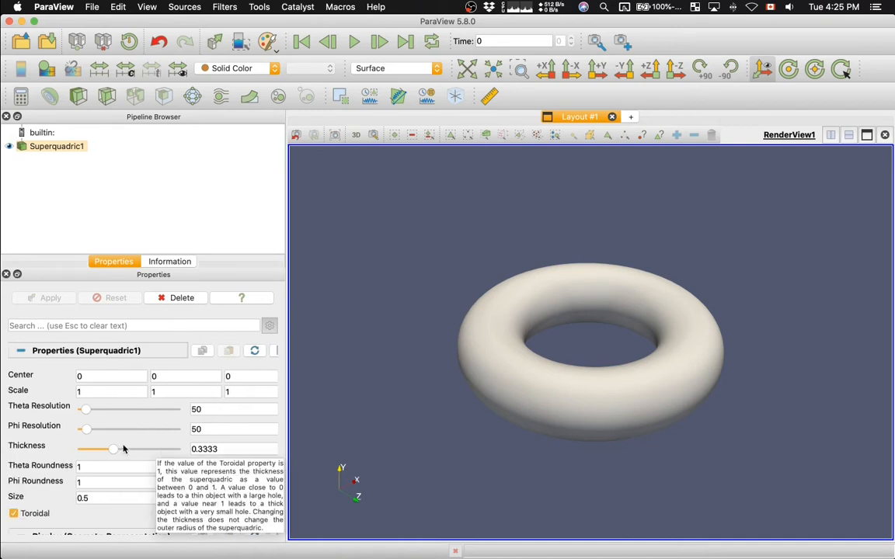
pyautogui.moveTo(115, 450); pyautogui.dragTo(135, 451)
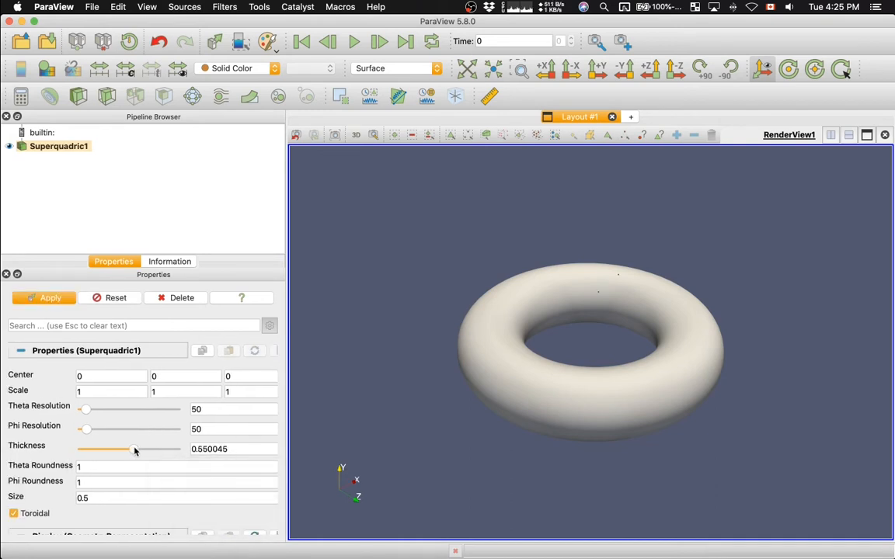
pyautogui.click(51, 298)
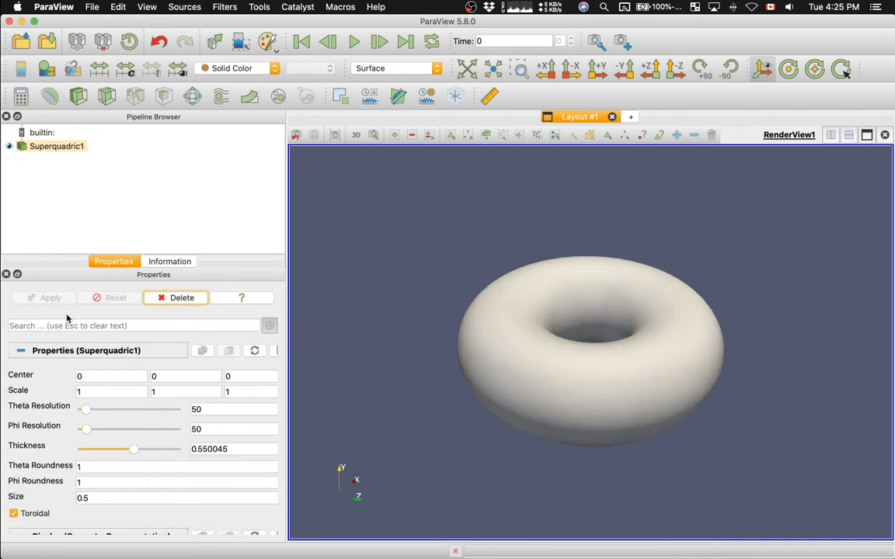
pyautogui.moveTo(120, 451); pyautogui.dragTo(115, 449)
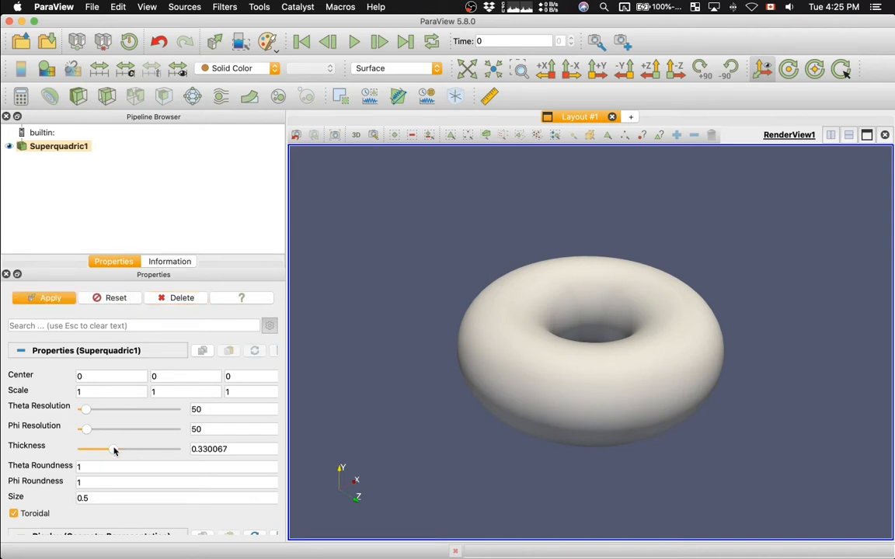
pyautogui.click(51, 300)
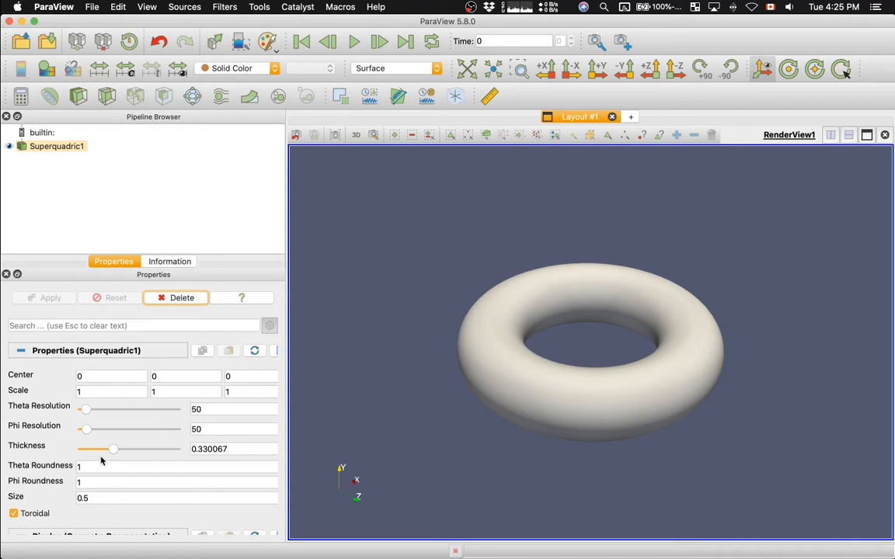
# Show the Animation View and dock it beneath the render view
pyautogui.click(147, 7)
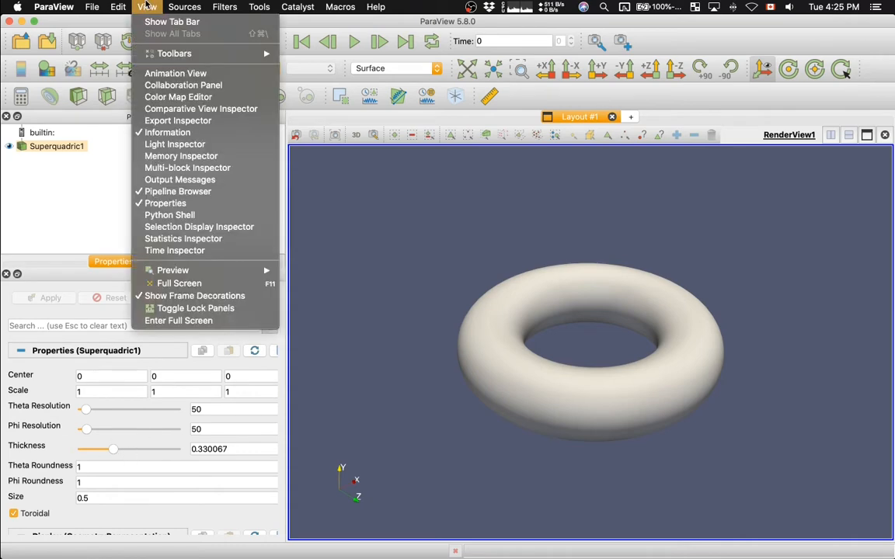
pyautogui.click(153, 77)
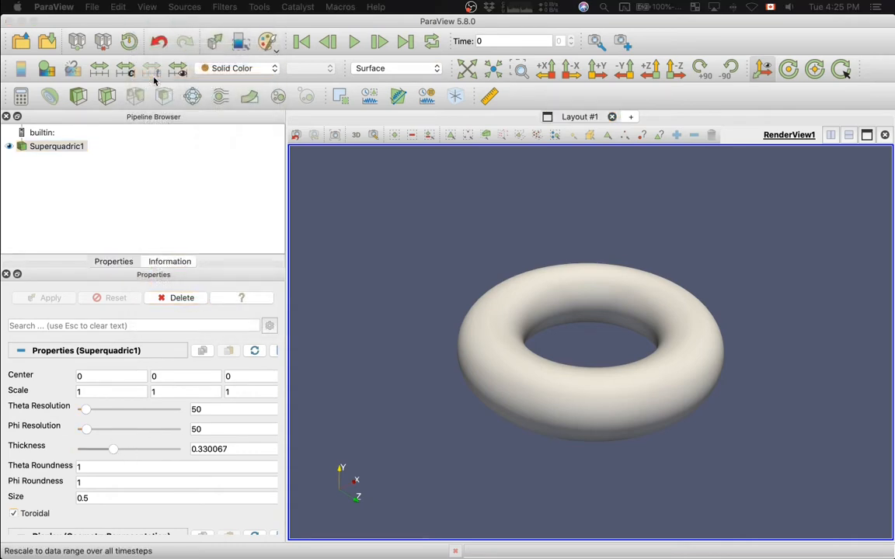
pyautogui.moveTo(440, 137); pyautogui.dragTo(349, 549)
pyautogui.click(349, 548)
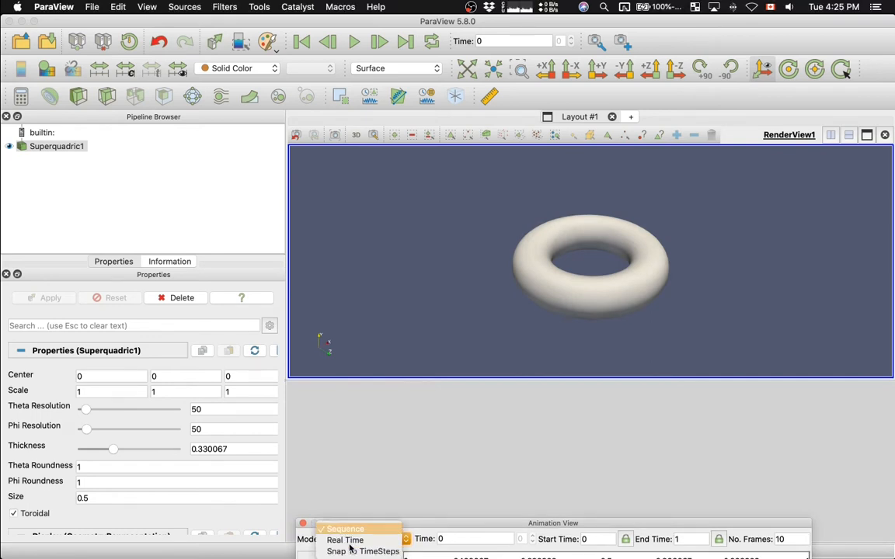
pyautogui.click(444, 496)
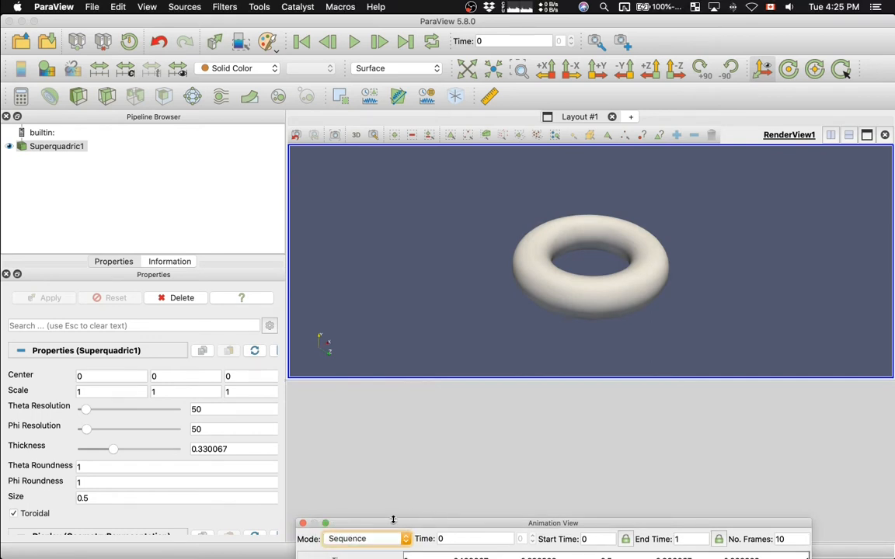
pyautogui.moveTo(393, 520); pyautogui.dragTo(395, 507)
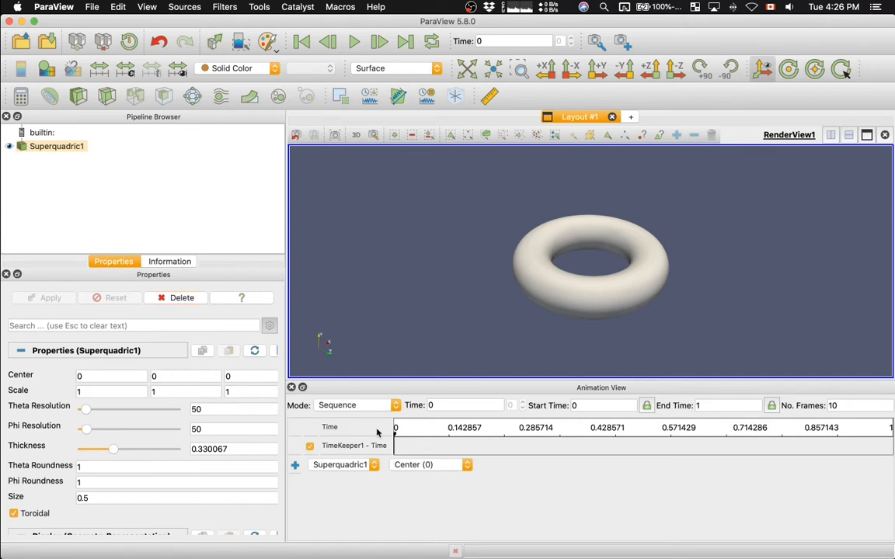
# Add an animation track for the Thickness property of Superquadric1
pyautogui.click(346, 466)
pyautogui.click(346, 466)
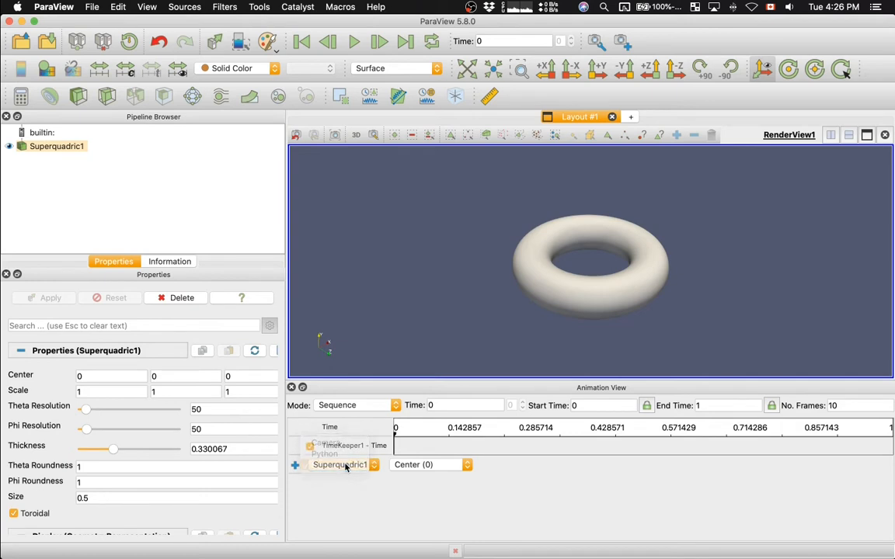
pyautogui.click(412, 466)
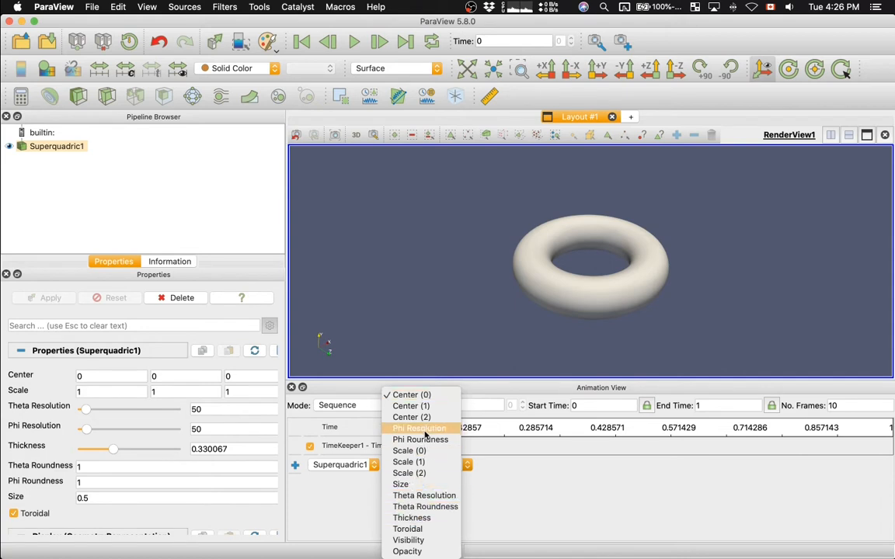
pyautogui.click(416, 518)
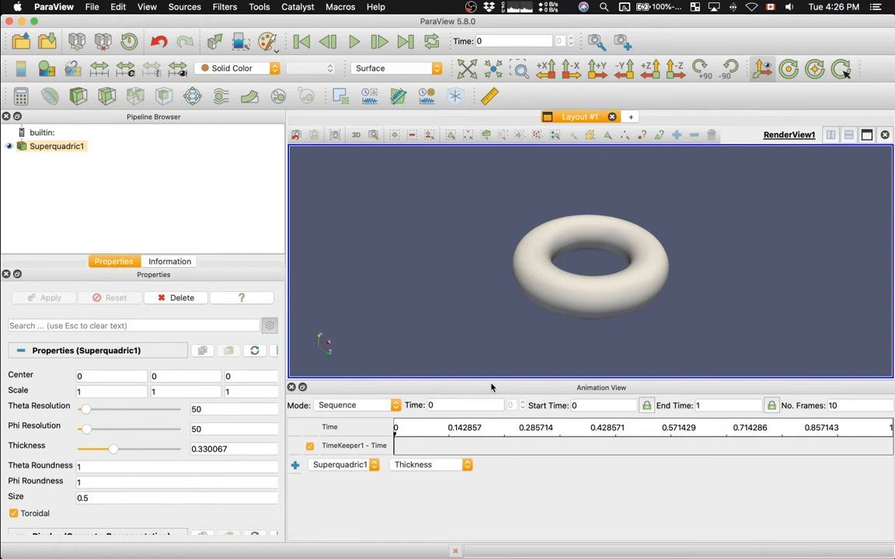
pyautogui.click(295, 465)
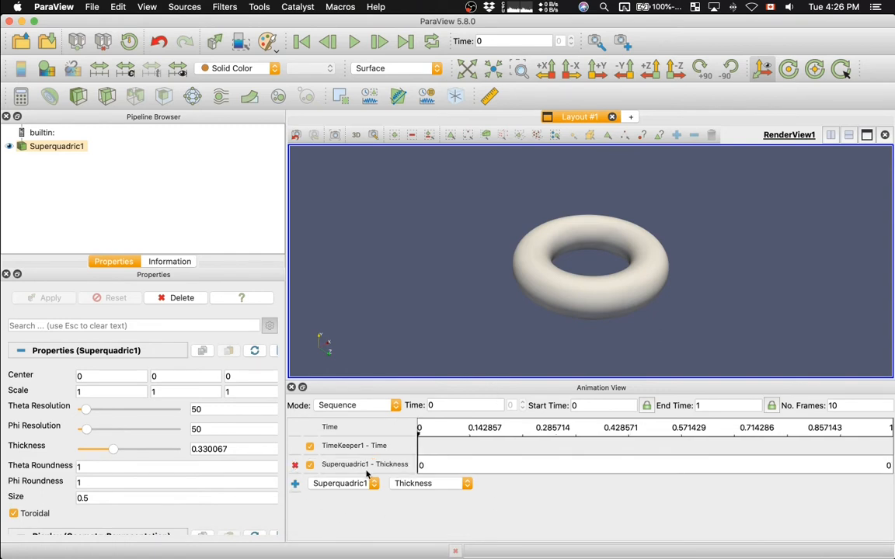
# Set the thickness track's keyframe values to 0.1 at time 0 and 0.5 at time 1
pyautogui.doubleClick(438, 469)
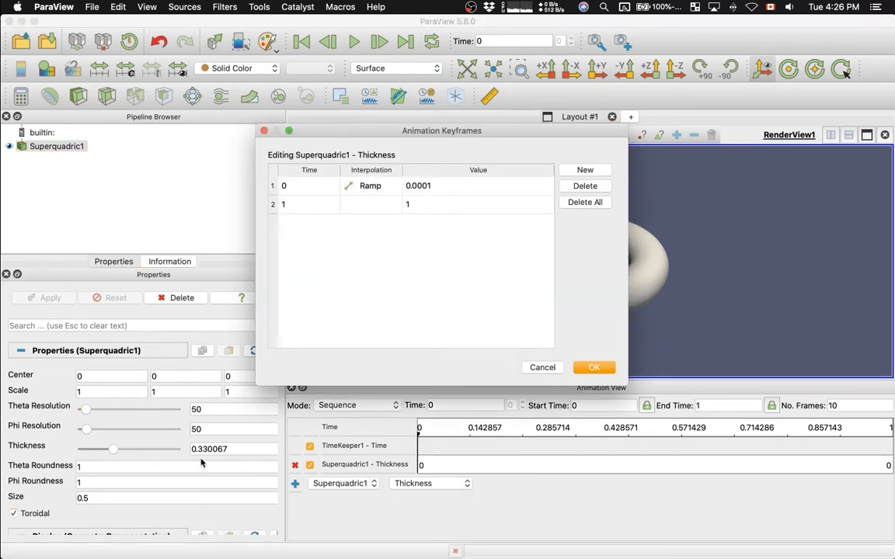
pyautogui.doubleClick(448, 186)
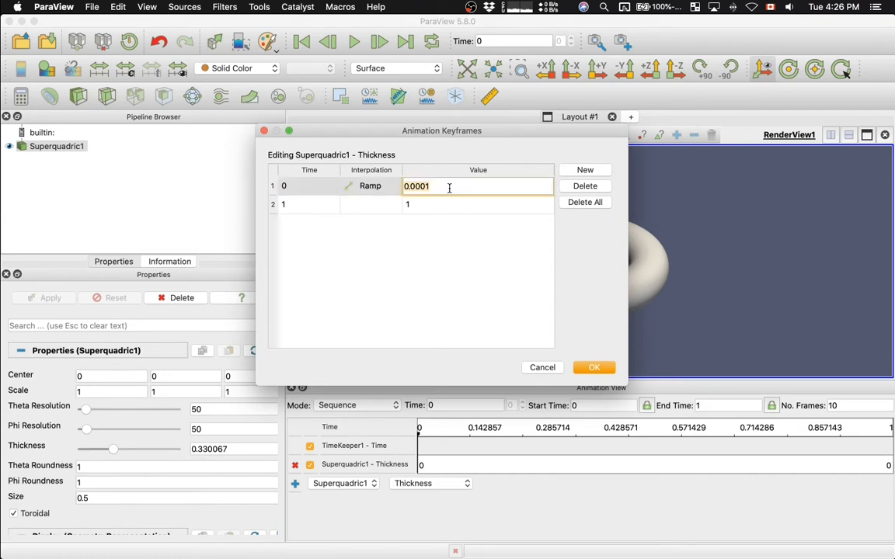
pyautogui.write('.1')
pyautogui.doubleClick(436, 203)
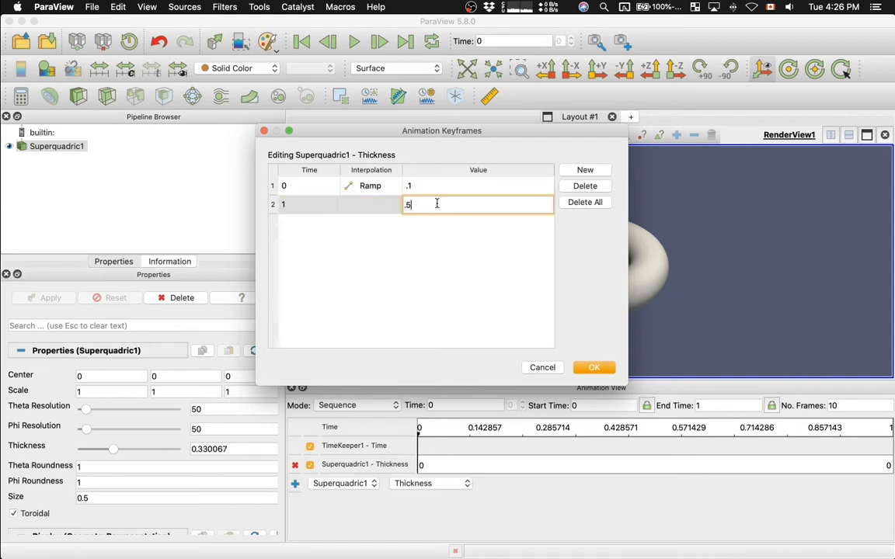
pyautogui.click(592, 368)
# Set the animation's number of frames to 300
pyautogui.click(845, 405)
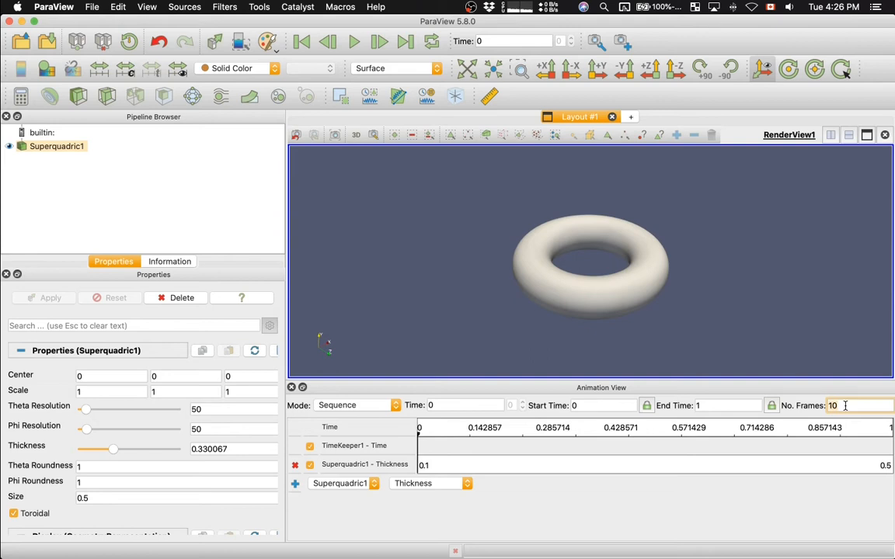
pyautogui.press('BackSpace')
pyautogui.press('BackSpace')
pyautogui.write('300')
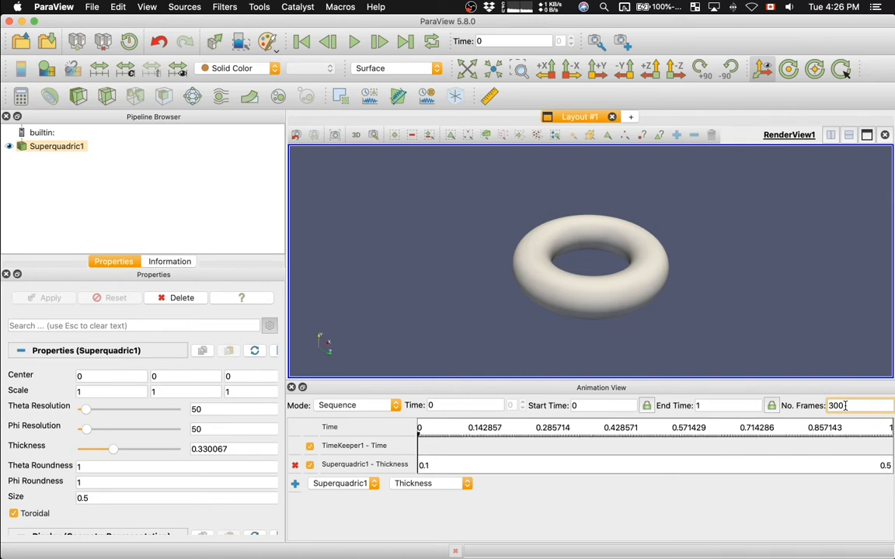
pyautogui.click(754, 264)
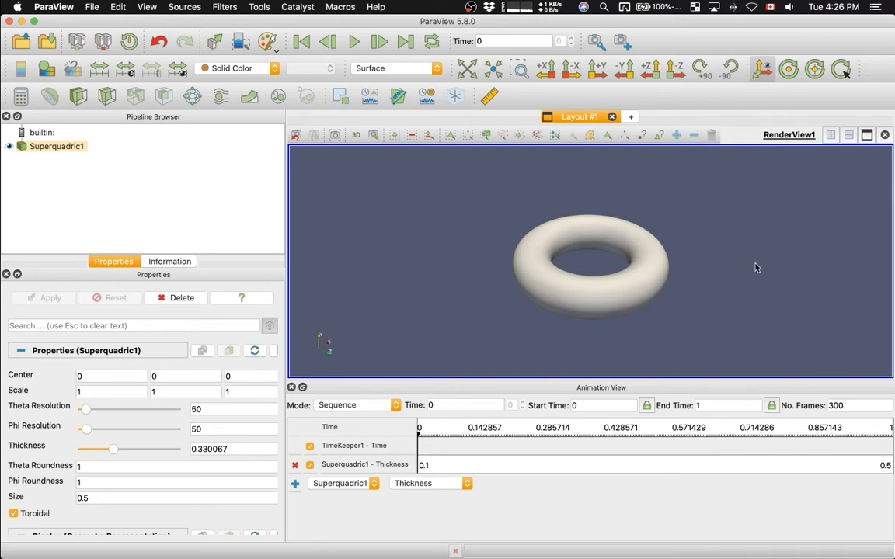
# Play part of the thickness animation, pause it and return to the first frame
pyautogui.click(353, 43)
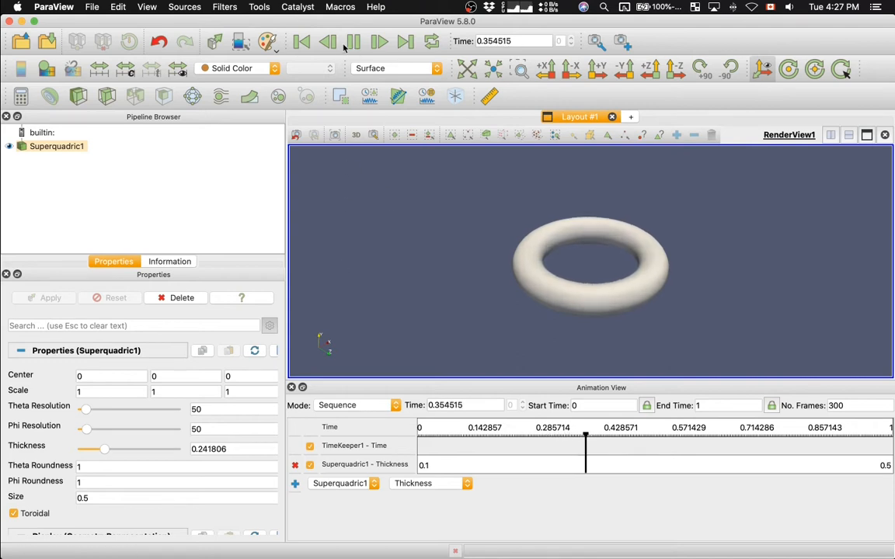
pyautogui.click(352, 42)
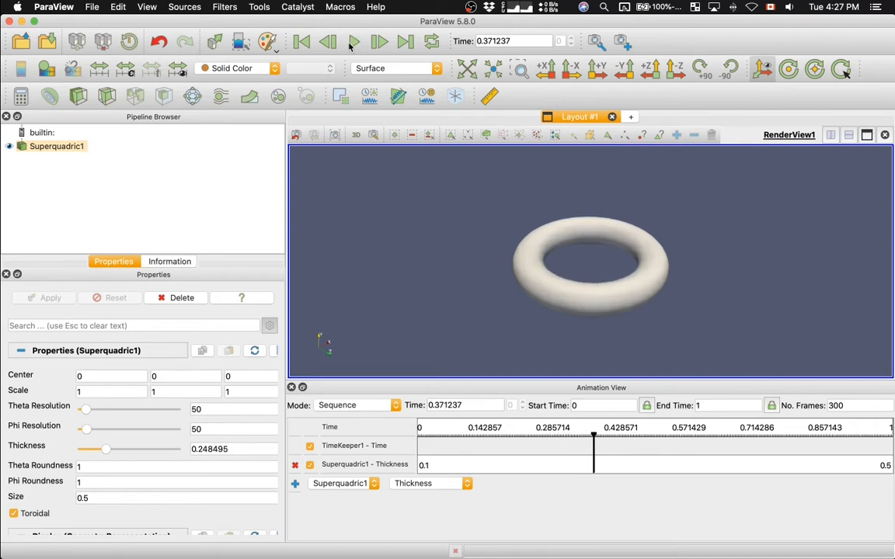
pyautogui.click(303, 42)
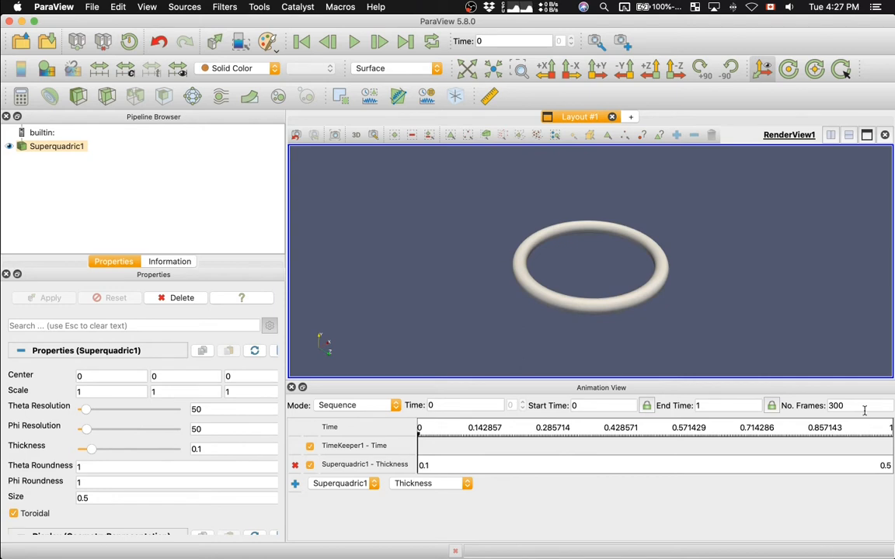
# Reduce the animation to 50 frames and play it through to the end
pyautogui.doubleClick(862, 408)
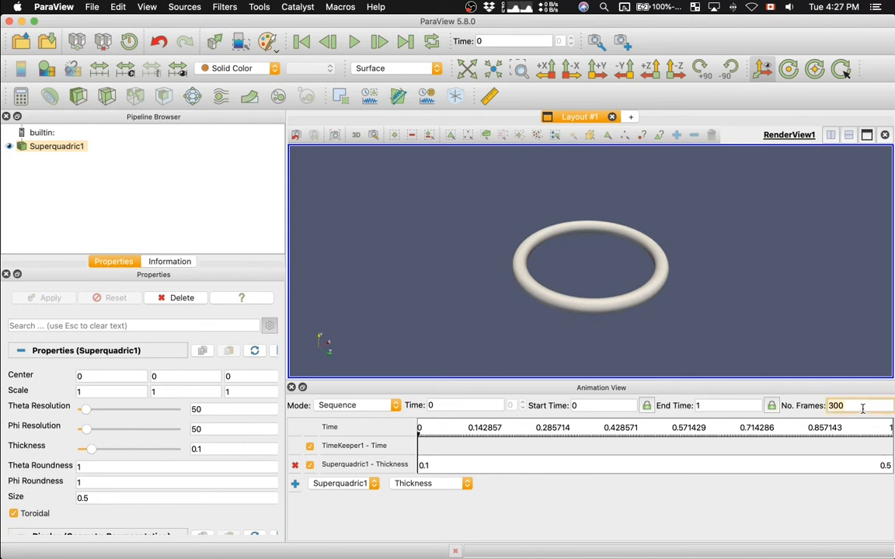
pyautogui.write('50')
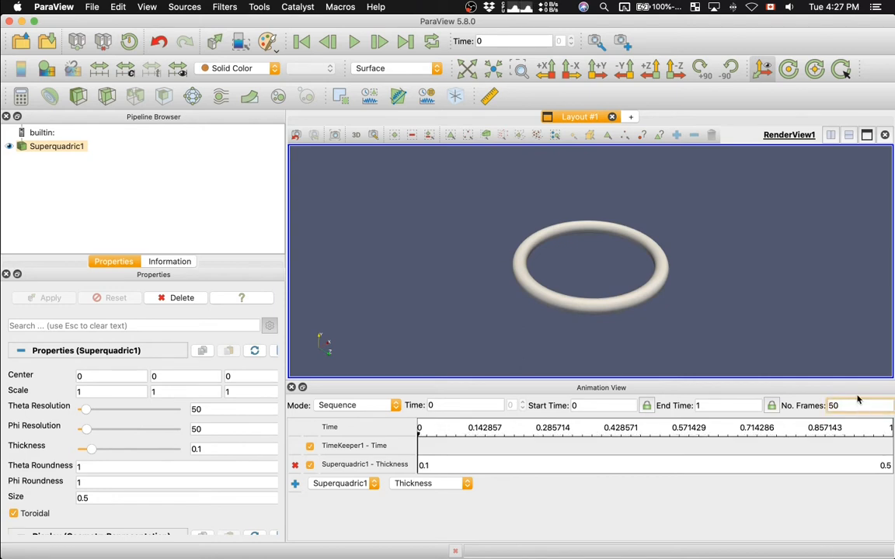
pyautogui.press('Return')
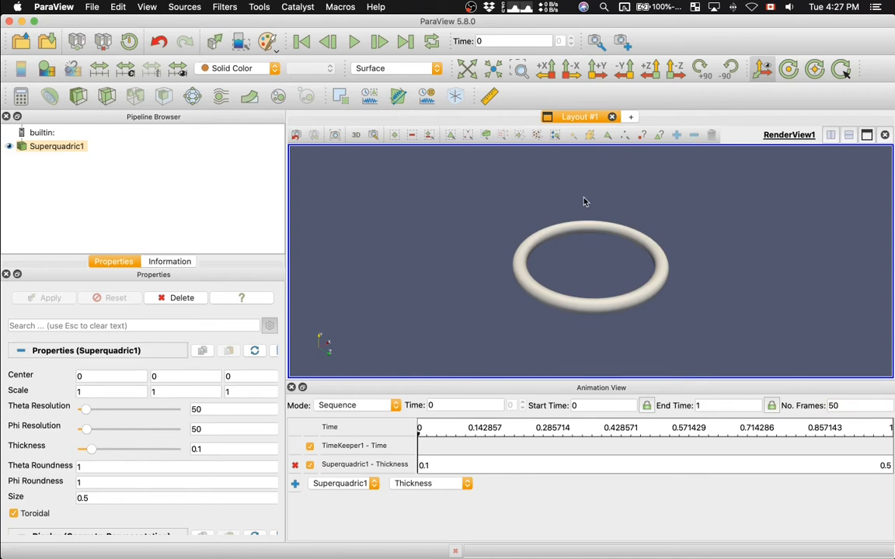
pyautogui.click(355, 42)
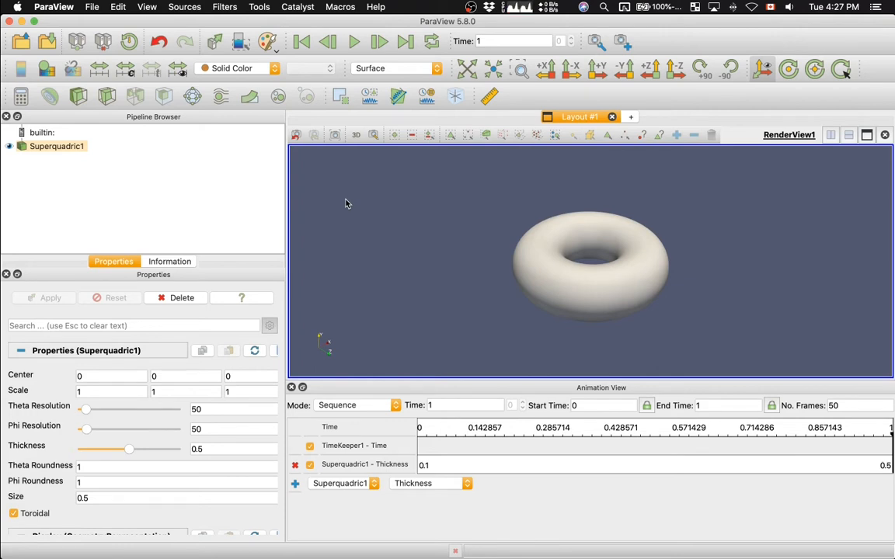
# Add a second animation track for the Opacity property of Superquadric1
pyautogui.click(420, 484)
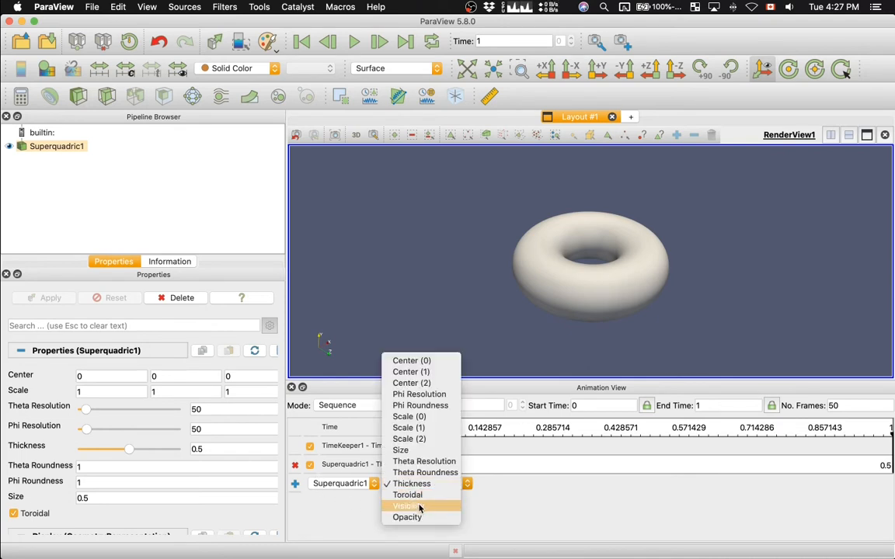
pyautogui.click(419, 517)
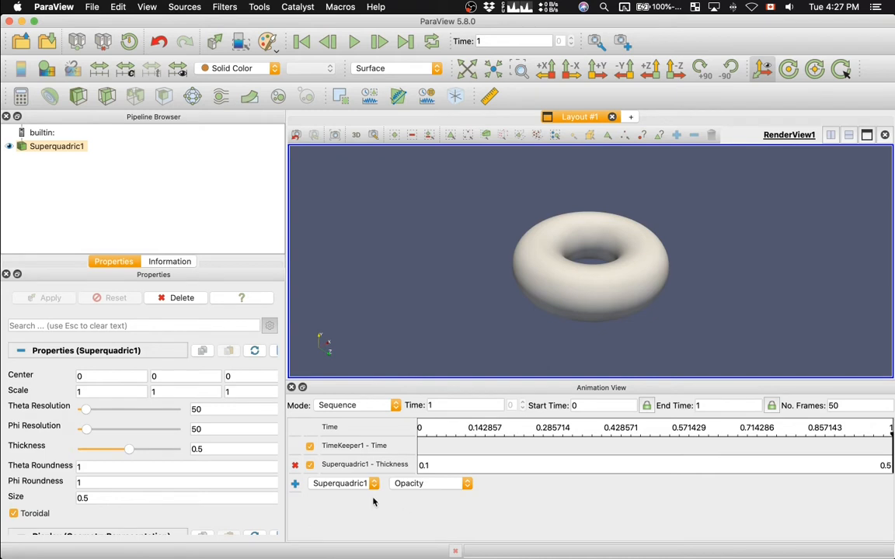
pyautogui.click(294, 483)
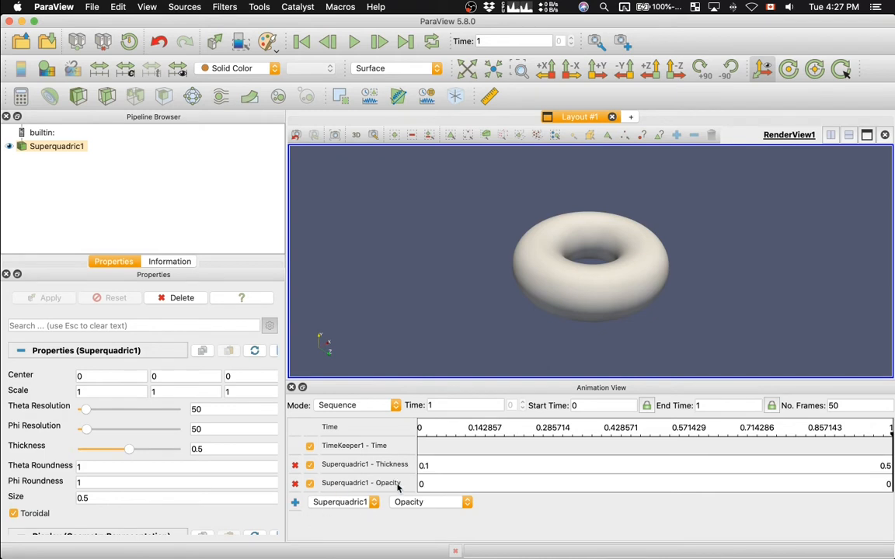
# Keyframe the Opacity track of Superquadric1 to ramp from 1 at time .5 to 0 at time 1
pyautogui.doubleClick(439, 487)
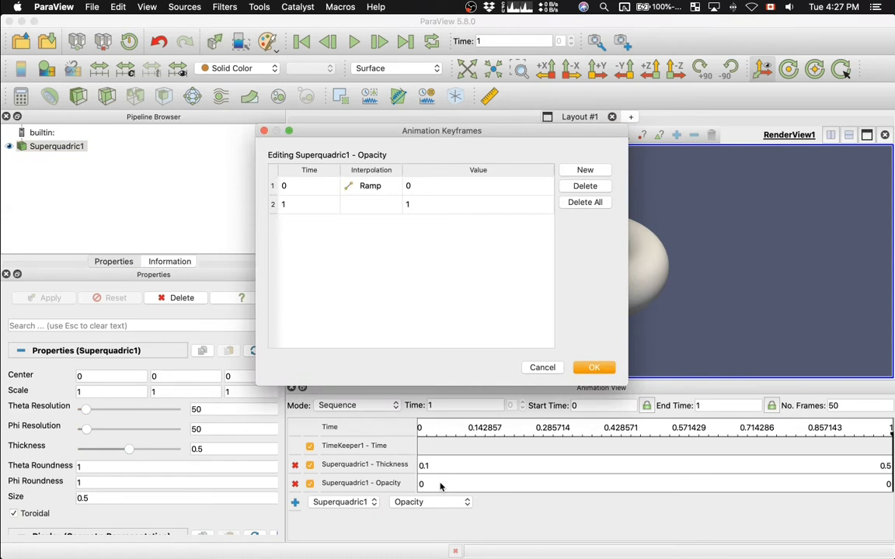
pyautogui.doubleClick(311, 187)
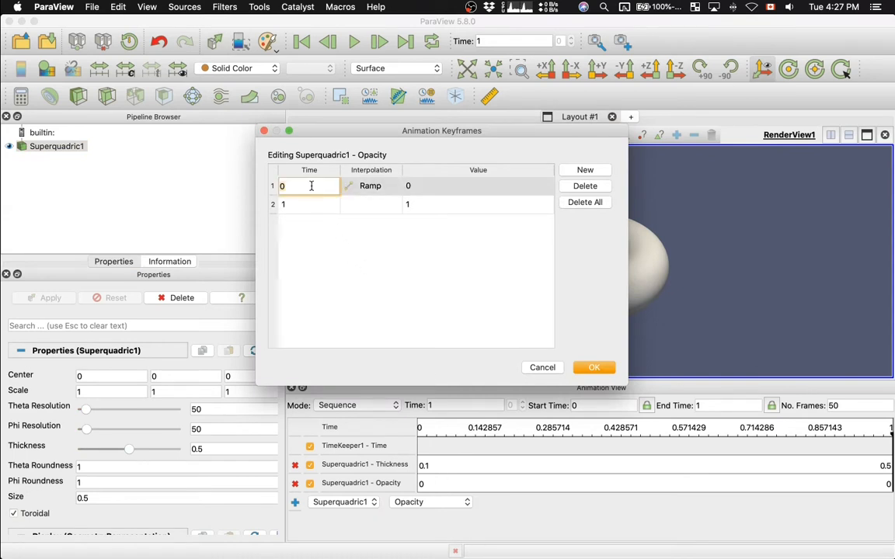
pyautogui.write('.5')
pyautogui.doubleClick(430, 186)
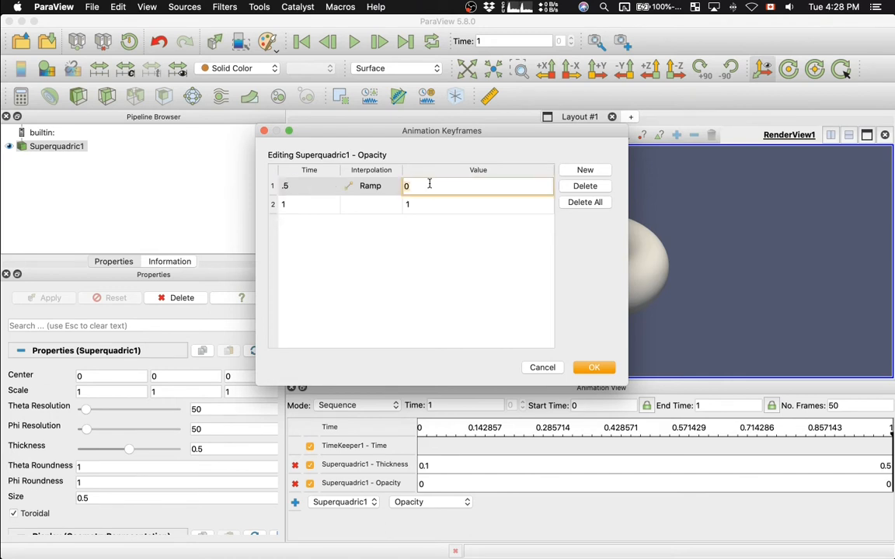
pyautogui.write('1')
pyautogui.doubleClick(420, 204)
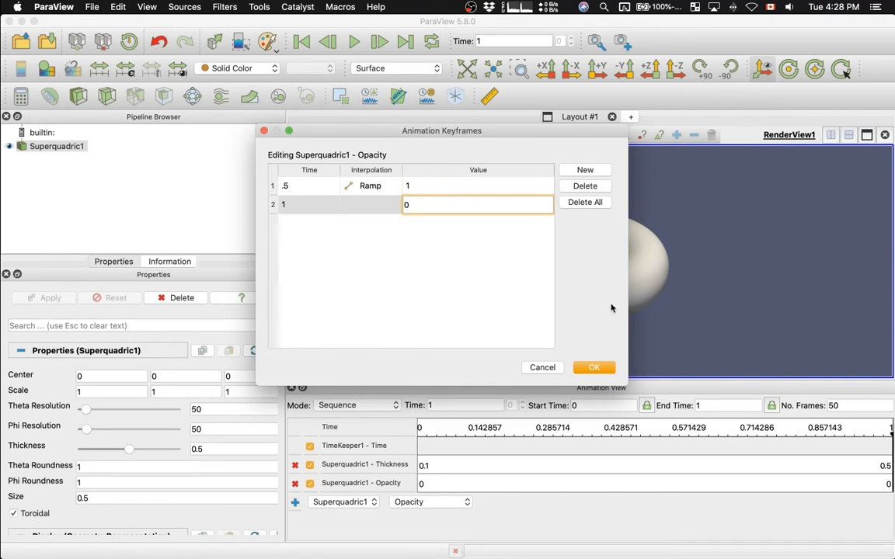
pyautogui.click(595, 368)
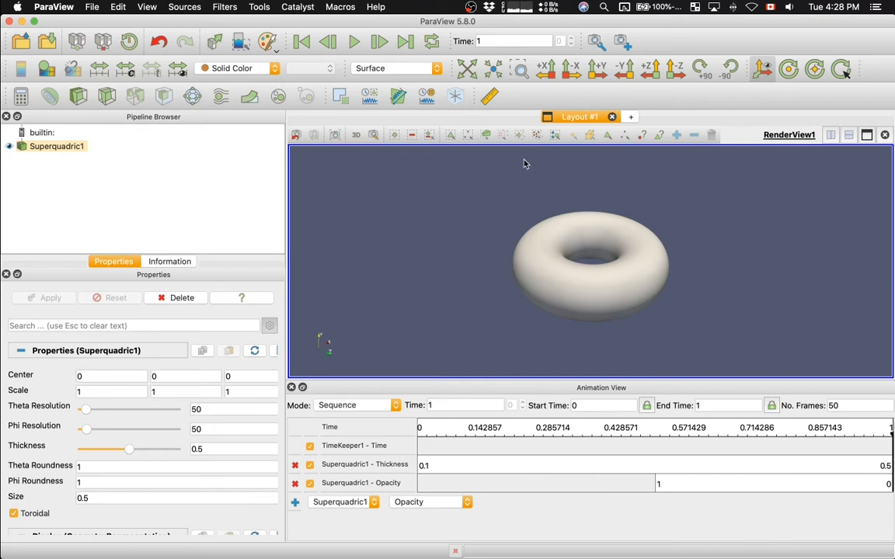
# Play the animation from the first frame to the end and set its number of frames to 300
pyautogui.click(301, 43)
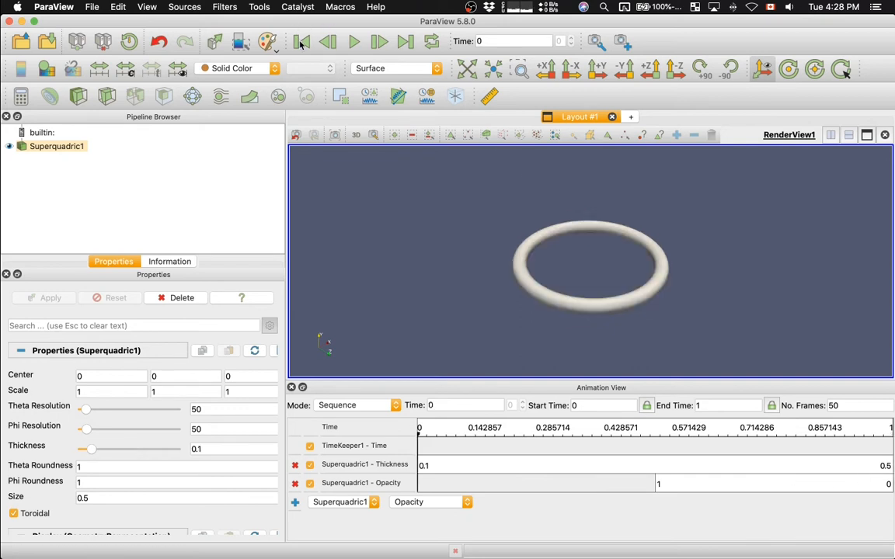
pyautogui.click(355, 44)
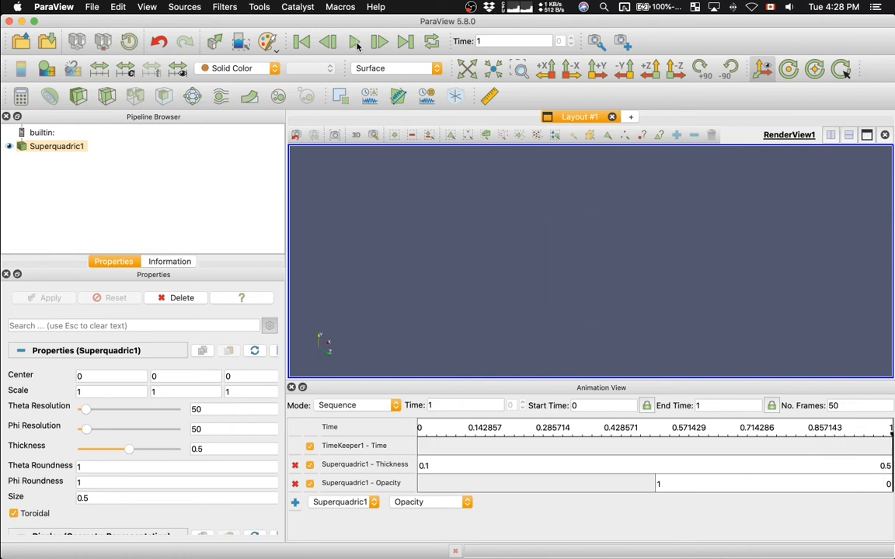
pyautogui.doubleClick(848, 404)
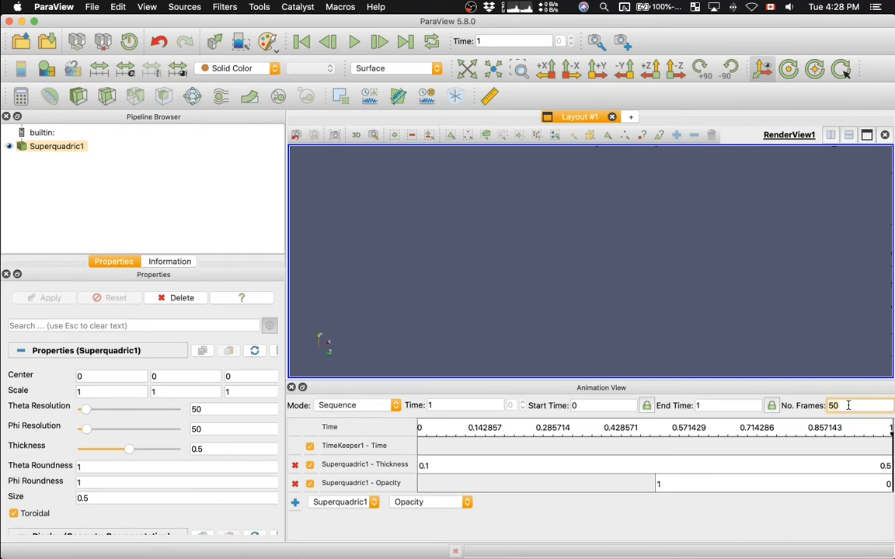
pyautogui.write('300')
pyautogui.click(656, 279)
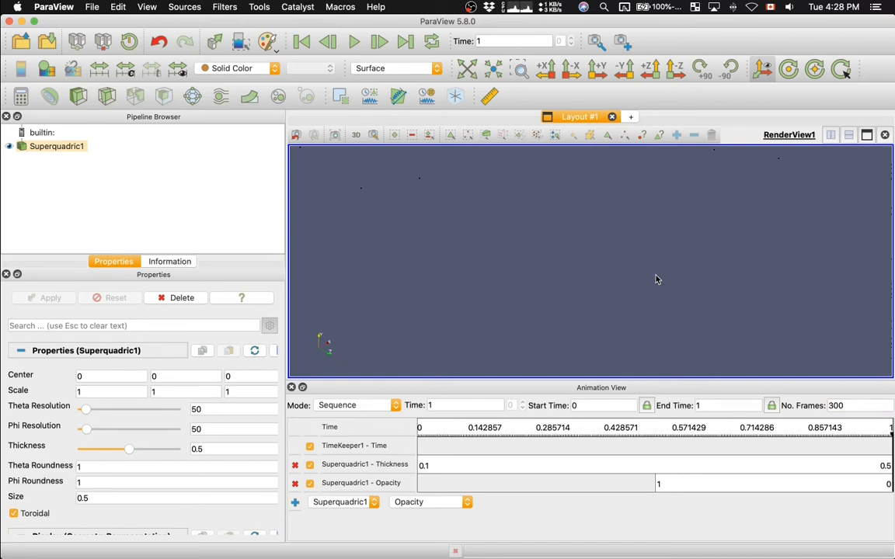
# Save the animation to the Desktop as PNG images named frame, keeping the 1938 x 742 resolution and the .%04d suffix format
pyautogui.click(92, 7)
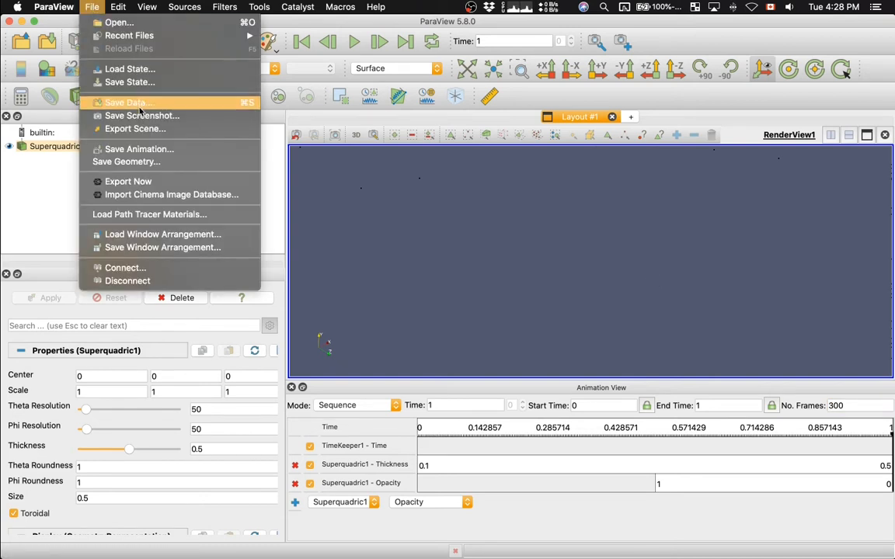
pyautogui.click(139, 149)
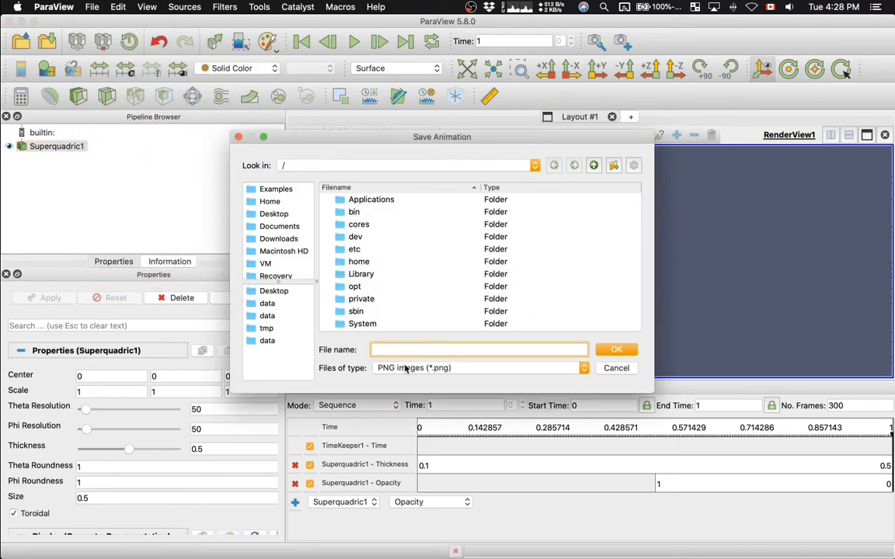
pyautogui.click(405, 367)
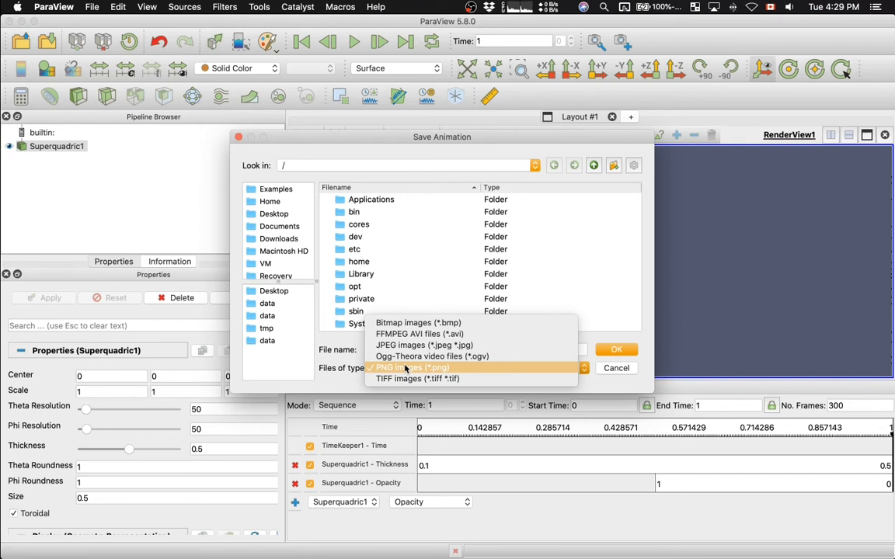
pyautogui.click(405, 368)
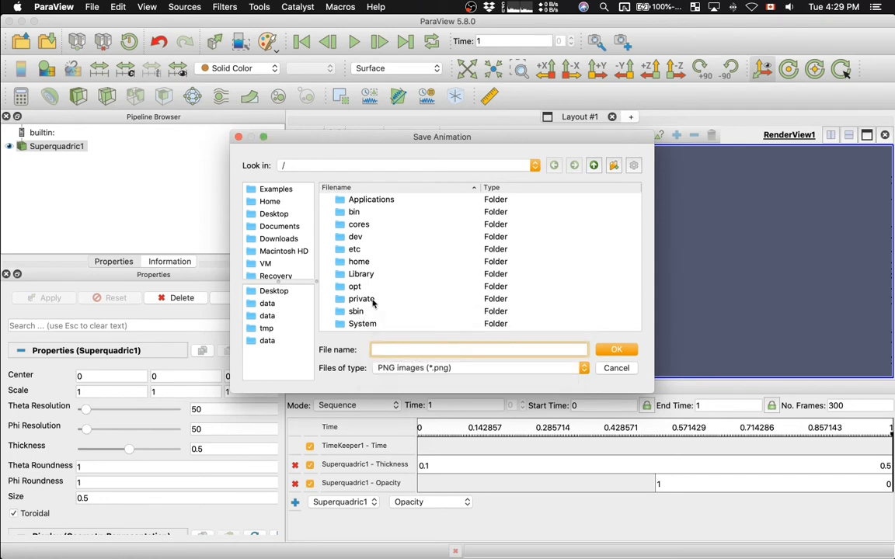
pyautogui.click(273, 214)
pyautogui.click(415, 350)
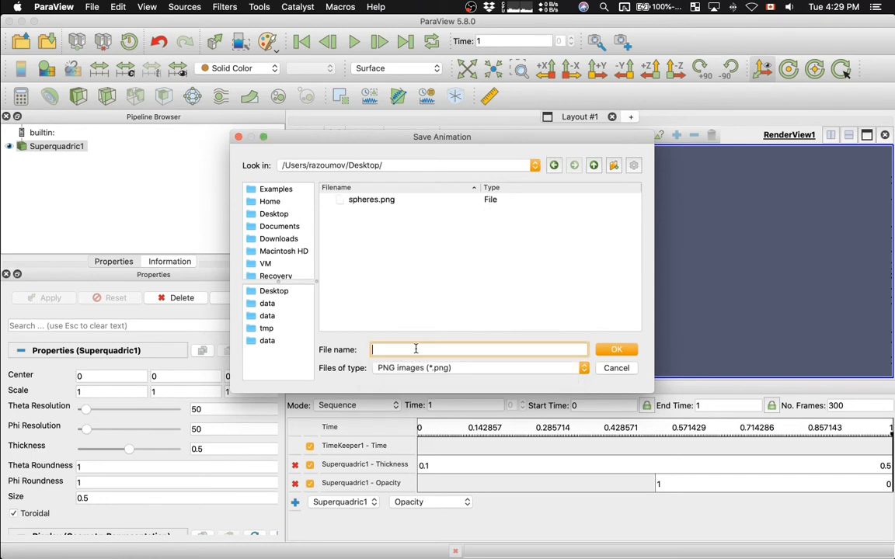
pyautogui.write('frame')
pyautogui.click(613, 352)
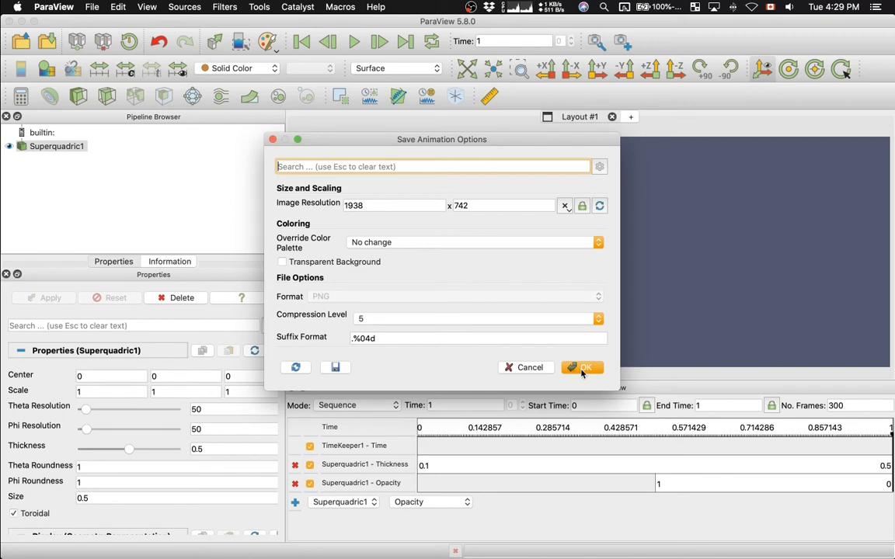
pyautogui.click(582, 371)
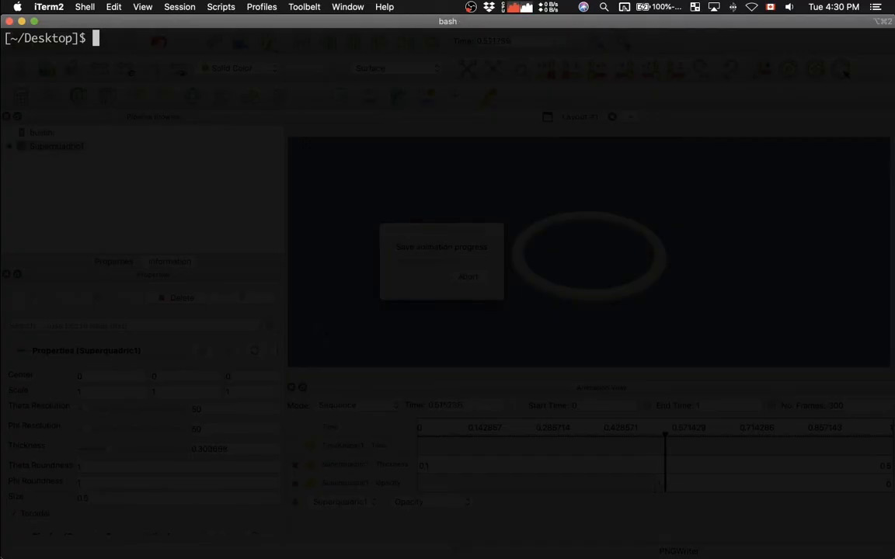
# List the Desktop folder's files in the iTerm2 terminal and return to ParaView to check the animation export
pyautogui.write('ls')
pyautogui.press('Return')
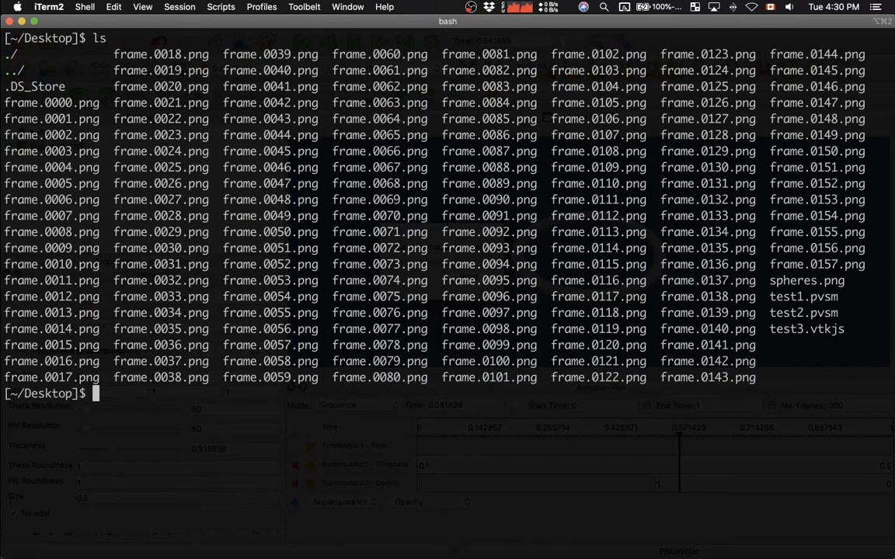
pyautogui.press('super+Tab')
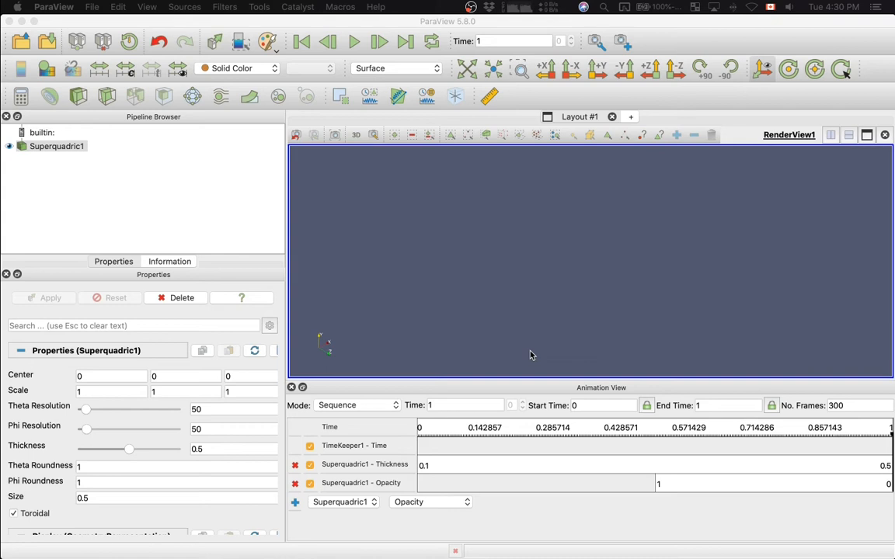
# Switch back to iTerm2, list the Desktop files whose names start with frame, and look through the exported image sequence
pyautogui.press('super+Tab')
pyautogui.press('super+Tab')
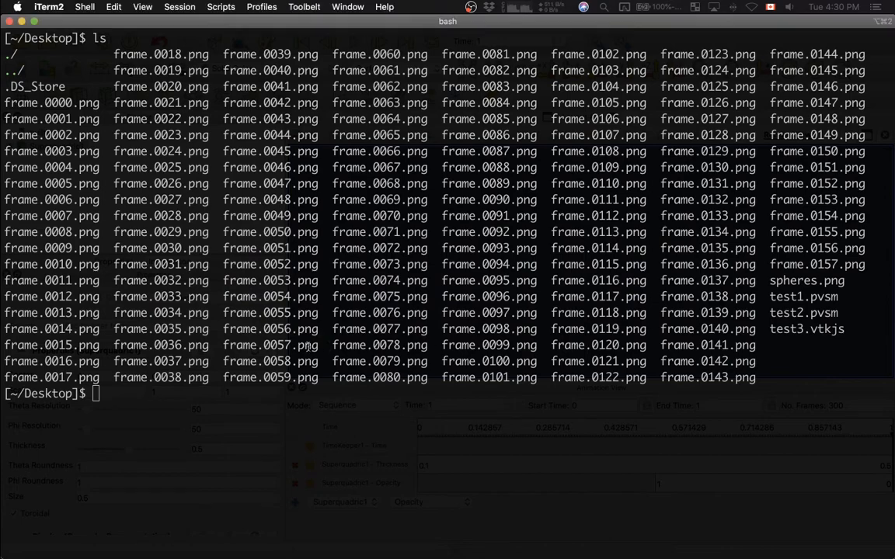
pyautogui.hotkey('ctrl', 'l')
pyautogui.write('ls fra')
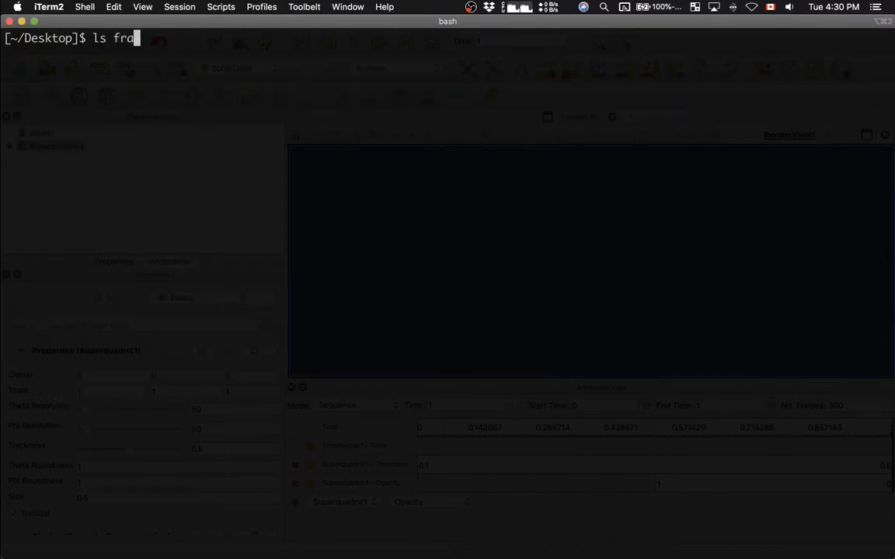
pyautogui.press('Tab')
pyautogui.write('*')
pyautogui.press('Return')
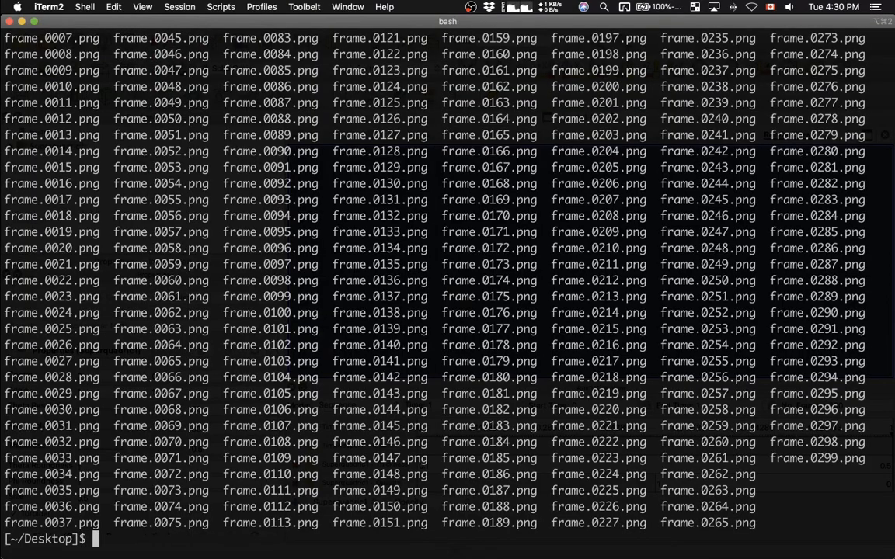
pyautogui.scroll(5, 536, 380)
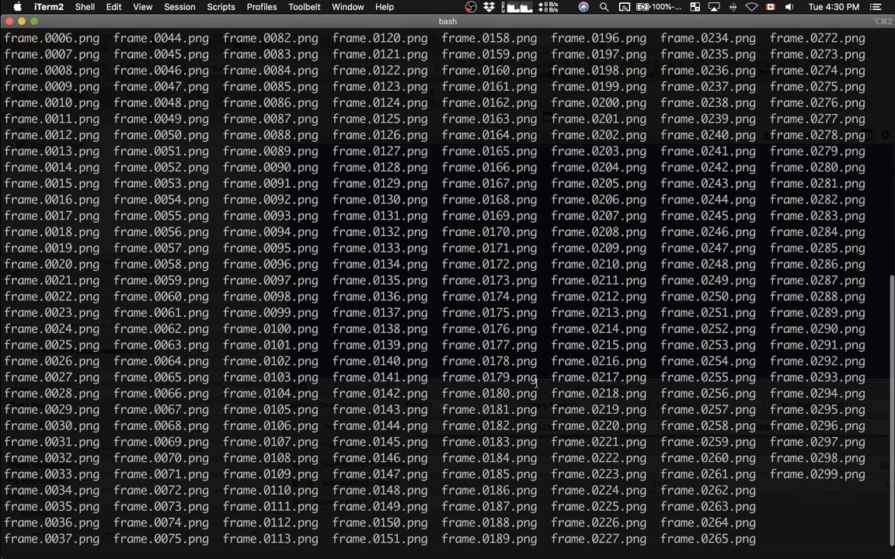
pyautogui.scroll(3, 536, 381)
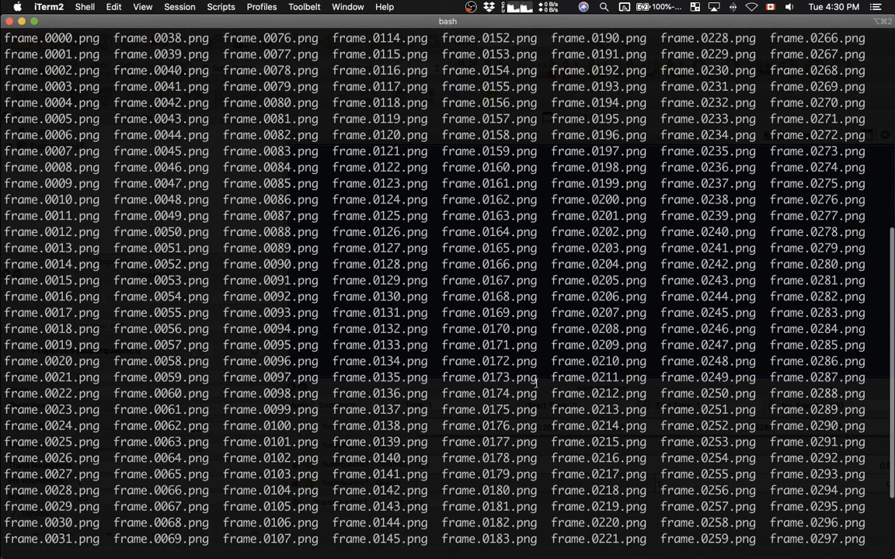
pyautogui.scroll(-5, 536, 381)
pyautogui.scroll(-1, 536, 381)
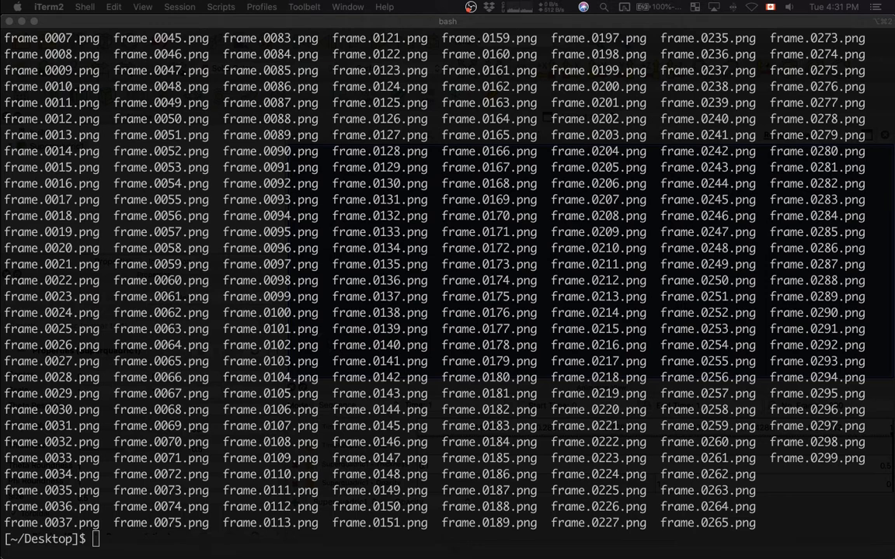
# Enter ffmpeg -r 30 -i out%04d.png -c:v libx264 -pix_fmt yuv420p -vf "scale=trunc(iw/2)*2:trunc(ih/2)*2 as the terminal command without running it
pyautogui.click(478, 329)
pyautogui.write('ffmpeg -r 30 -i out%04d.png -c:v libx264 -pix_fmt yuv420p -vf "scale=trunc(iw/2)*2:trunc(ih/2)*2')
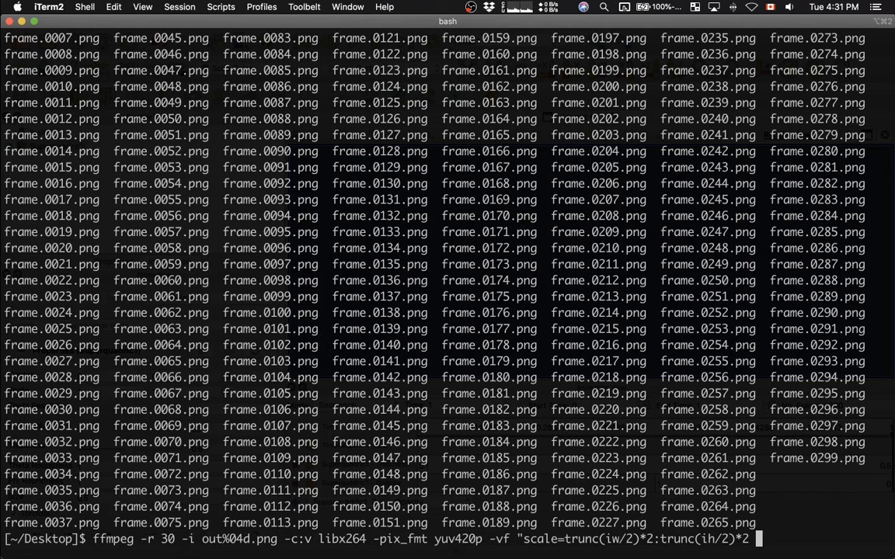
# Change the input file pattern in the ffmpeg command to frame.%04d.png
pyautogui.hotkey('ctrl', 'a')
pyautogui.press('Right')
pyautogui.press('Right')
pyautogui.press('Right')
pyautogui.press('Right')
pyautogui.press('Right')
pyautogui.press('Right')
pyautogui.press('Right')
pyautogui.press('Right')
pyautogui.press('Right')
pyautogui.press('Right')
pyautogui.press('Right')
pyautogui.press('Right')
pyautogui.press('Right')
pyautogui.press('Right')
pyautogui.press('Right')
pyautogui.press('Right')
pyautogui.press('Right')
pyautogui.press('Right')
pyautogui.press('Right')
pyautogui.press('BackSpace')
pyautogui.press('BackSpace')
pyautogui.press('BackSpace')
pyautogui.write('f')
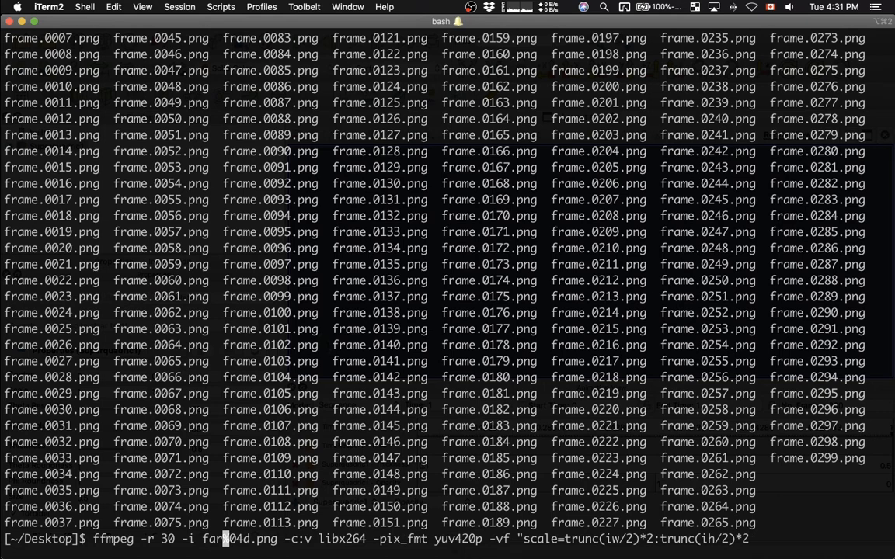
pyautogui.write('rame.0')
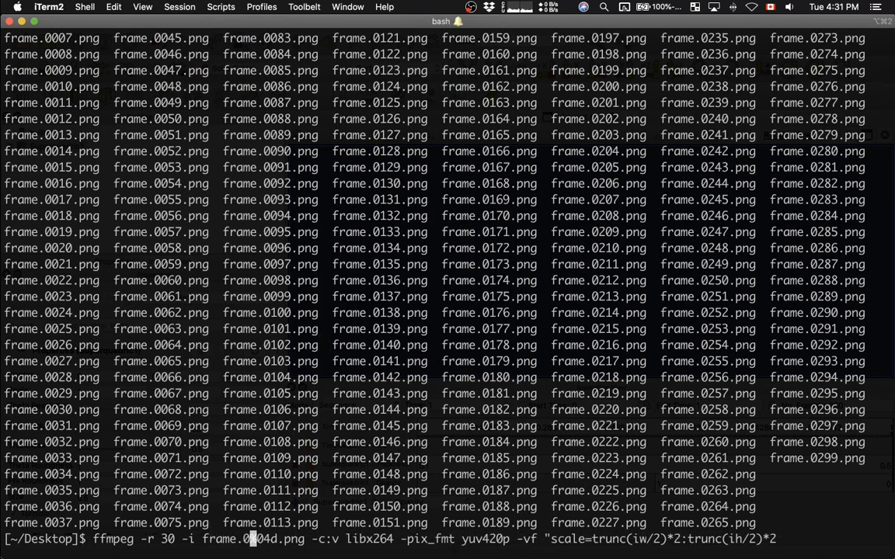
pyautogui.press('BackSpace')
# Append torus.mp4 as the output file of the ffmpeg command, try to run it, and cancel the unfinished command
pyautogui.press('Right')
pyautogui.press('Right')
pyautogui.press('Right')
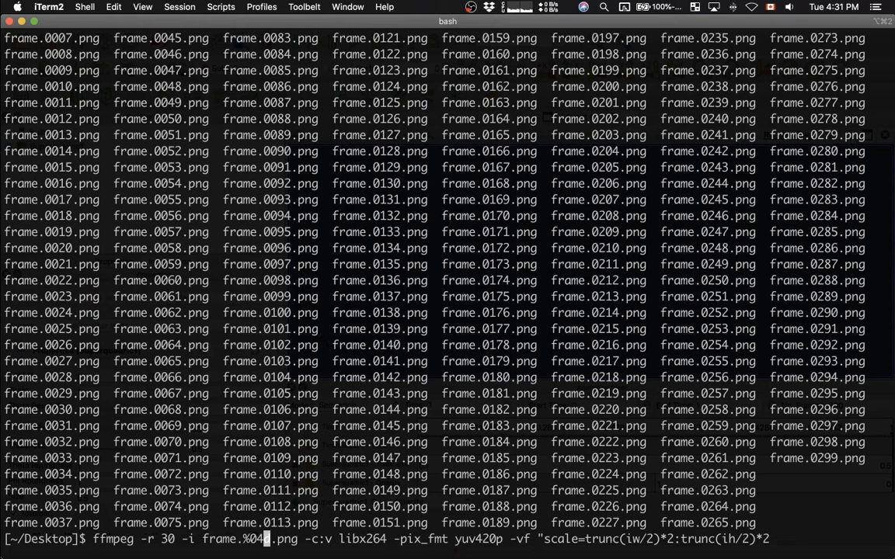
pyautogui.press('Right')
pyautogui.press('Right')
pyautogui.press('Right')
pyautogui.press('Right')
pyautogui.press('Right')
pyautogui.press('Right')
pyautogui.press('Right')
pyautogui.press('Right')
pyautogui.press('Right')
pyautogui.press('Right')
pyautogui.press('Right')
pyautogui.press('Right')
pyautogui.press('Right')
pyautogui.press('Right')
pyautogui.press('Right')
pyautogui.press('Right')
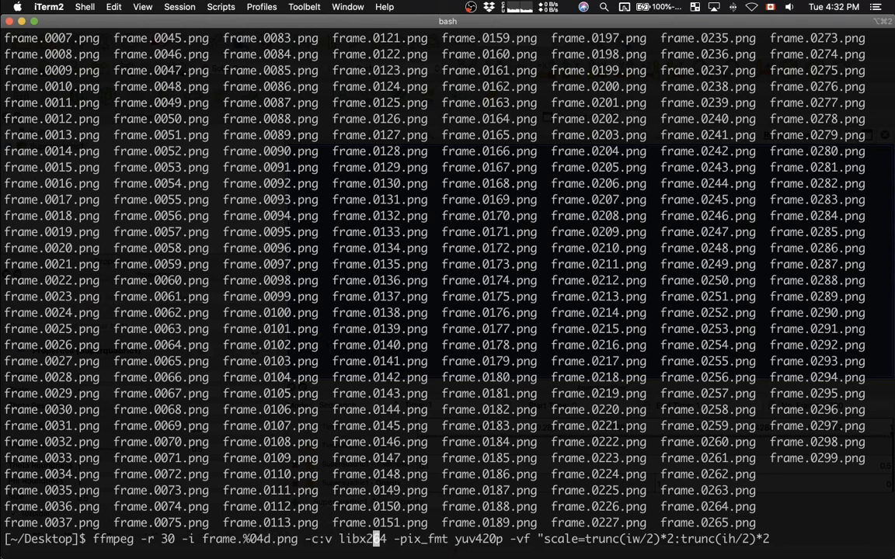
pyautogui.press('Right')
pyautogui.press('Right')
pyautogui.press('Right')
pyautogui.press('Right')
pyautogui.press('Right')
pyautogui.press('Right')
pyautogui.press('Right')
pyautogui.press('Right')
pyautogui.press('Right')
pyautogui.press('Right')
pyautogui.press('Right')
pyautogui.hotkey('ctrl', 'e')
pyautogui.write('torus')
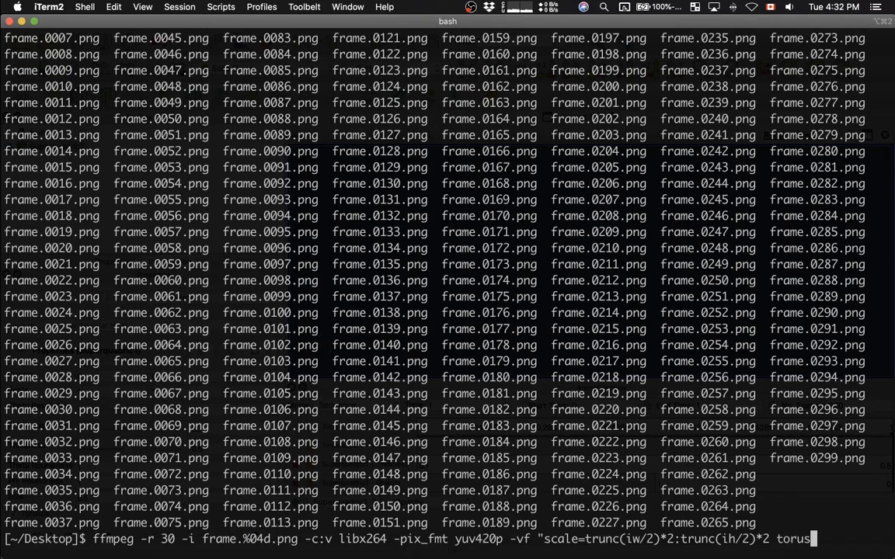
pyautogui.write('.mp4')
pyautogui.press('Return')
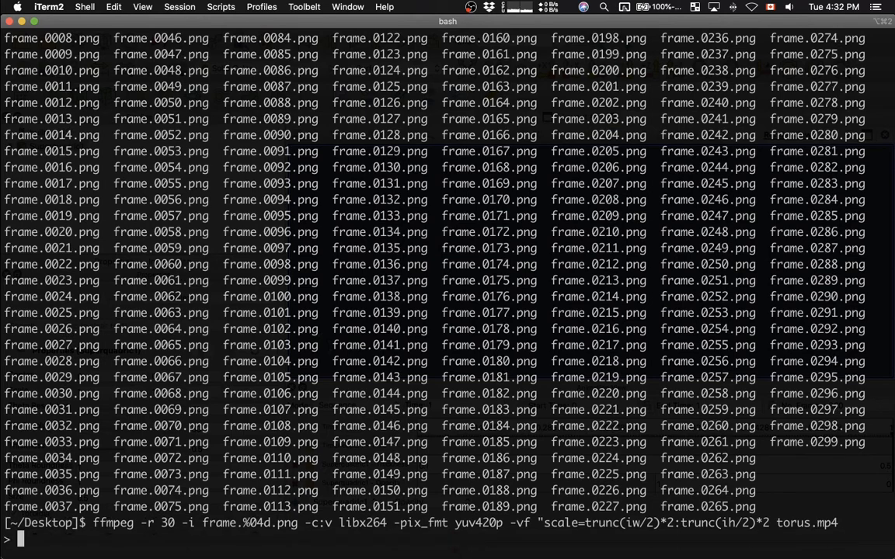
pyautogui.hotkey('ctrl', 'c')
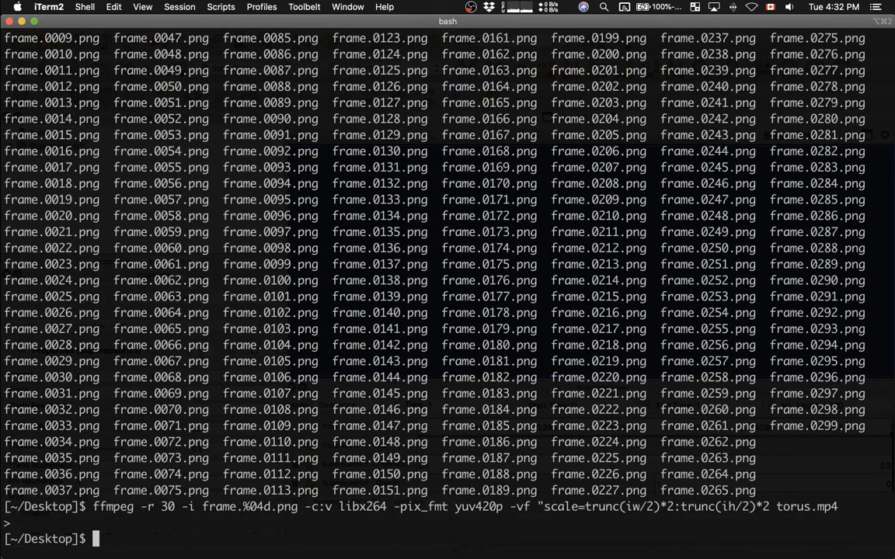
# Recall the ffmpeg command, add the closing quotation mark after the scale filter, and run it to encode torus.mp4
pyautogui.press('Up')
pyautogui.press('Left')
pyautogui.press('Left')
pyautogui.press('Left')
pyautogui.press('Left')
pyautogui.press('Left')
pyautogui.press('Left')
pyautogui.press('Left')
pyautogui.press('Left')
pyautogui.press('Left')
pyautogui.press('Left')
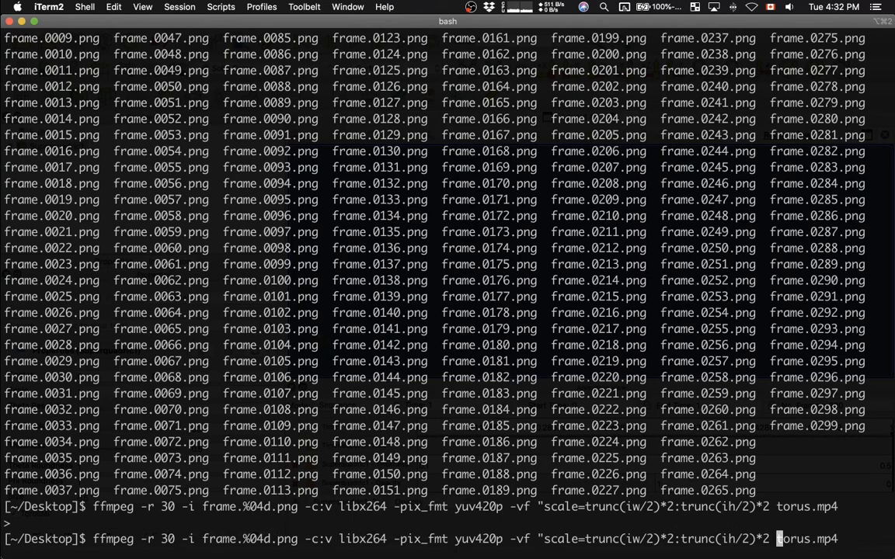
pyautogui.write('"')
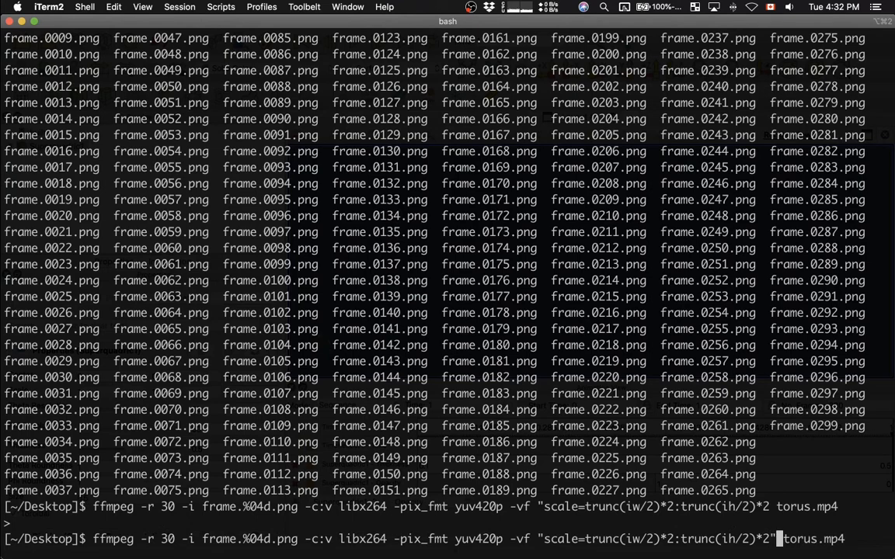
pyautogui.press('Return')
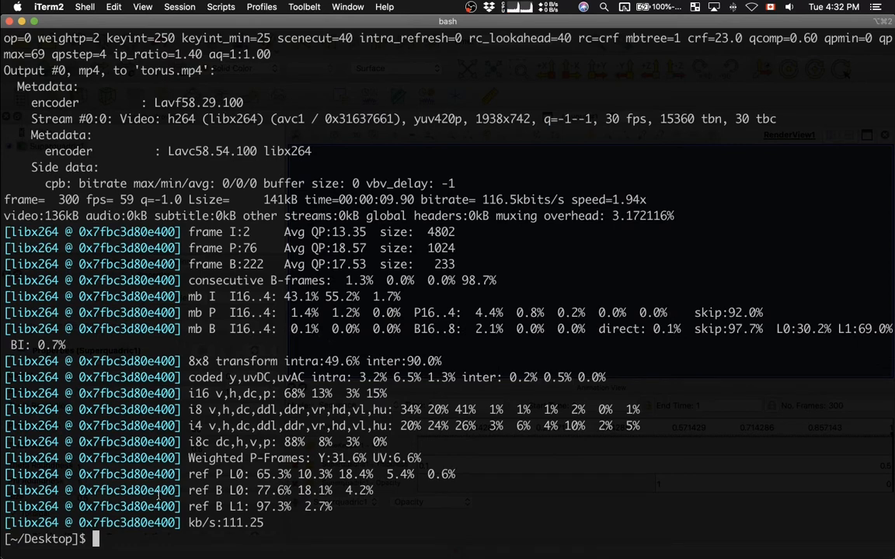
# List the file details of torus.mp4 in the terminal with ls -l and highlight its file size
pyautogui.write('ls -l ')
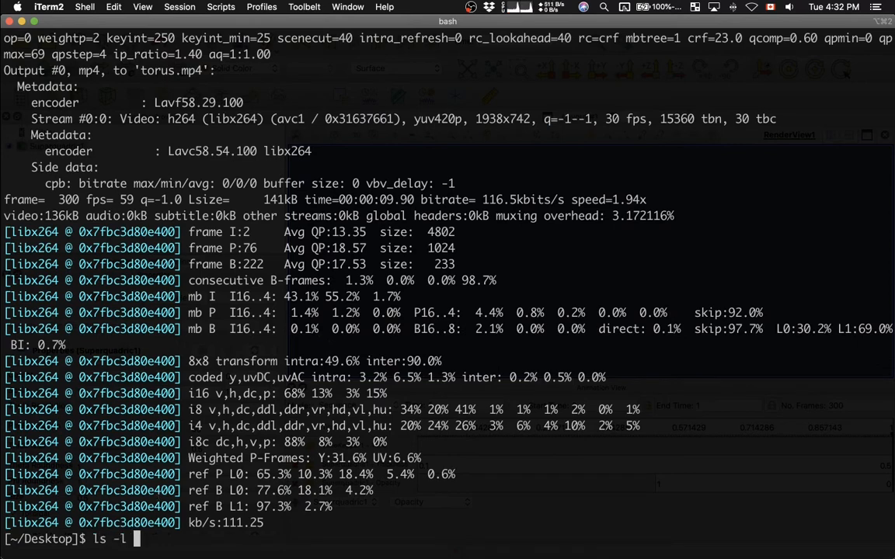
pyautogui.write('torus.mp4')
pyautogui.press('Return')
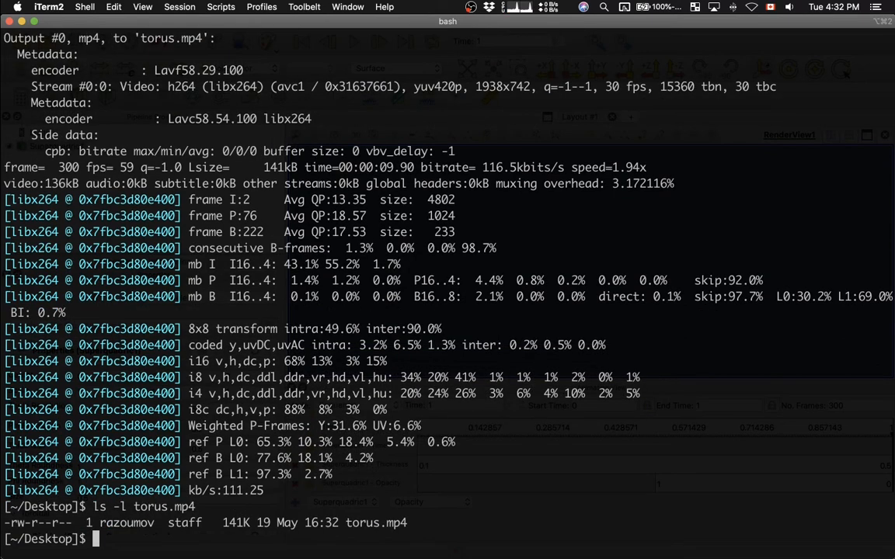
pyautogui.doubleClick(236, 523)
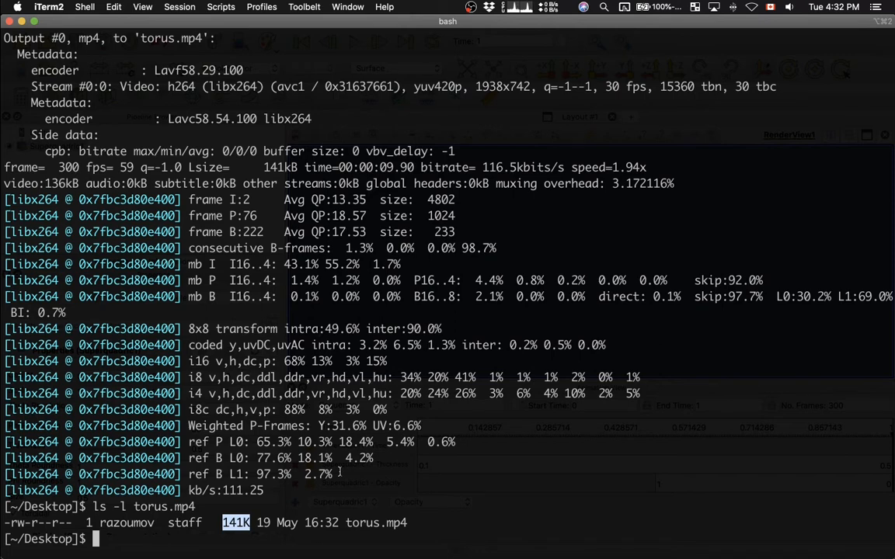
# Open torus.mp4 from the terminal, play the movie through, and quit the video player
pyautogui.write('open ')
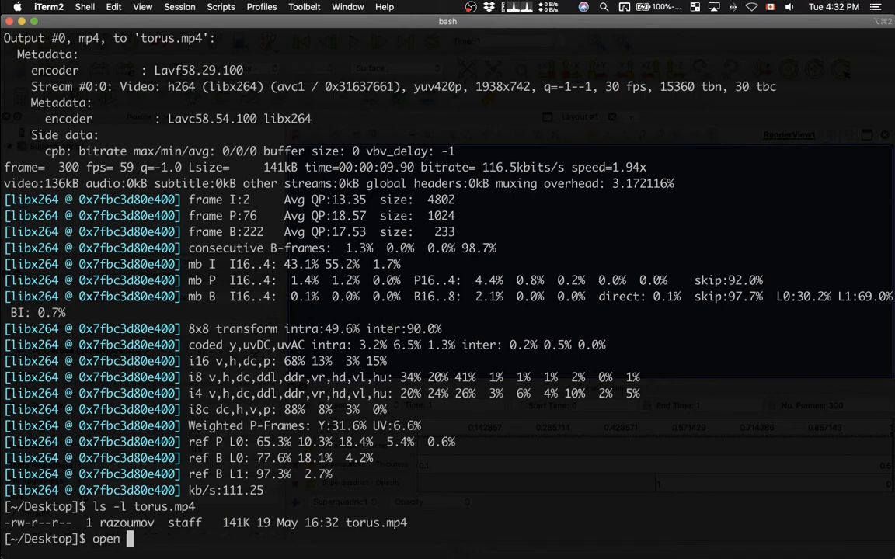
pyautogui.write('torus.mp4')
pyautogui.press('Return')
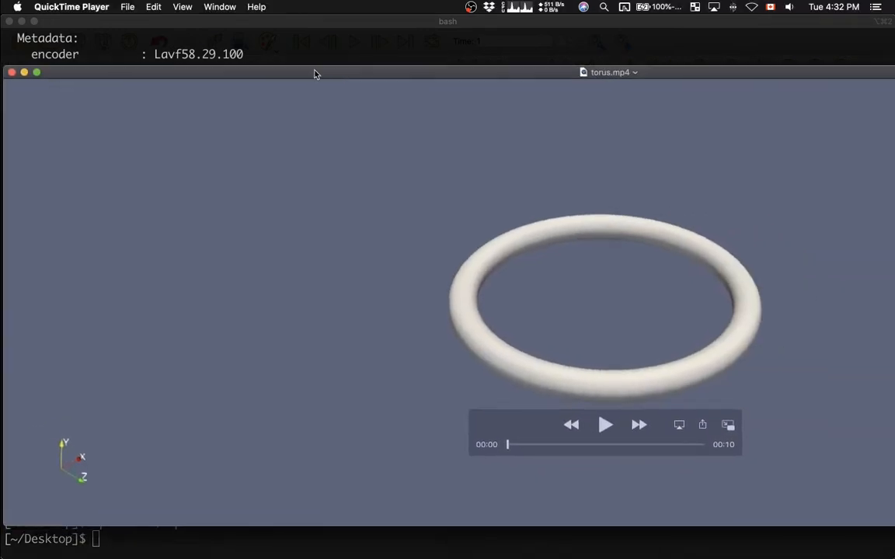
pyautogui.moveTo(314, 74); pyautogui.dragTo(305, 6)
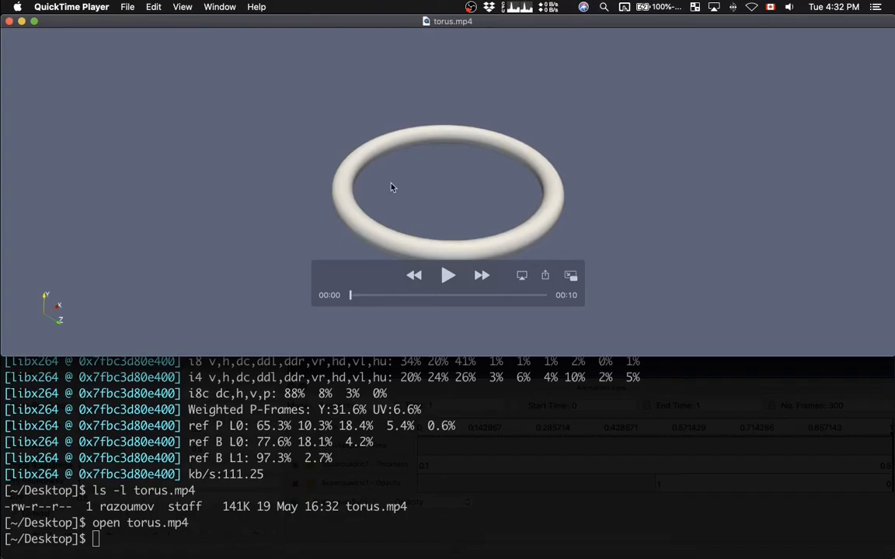
pyautogui.press('space')
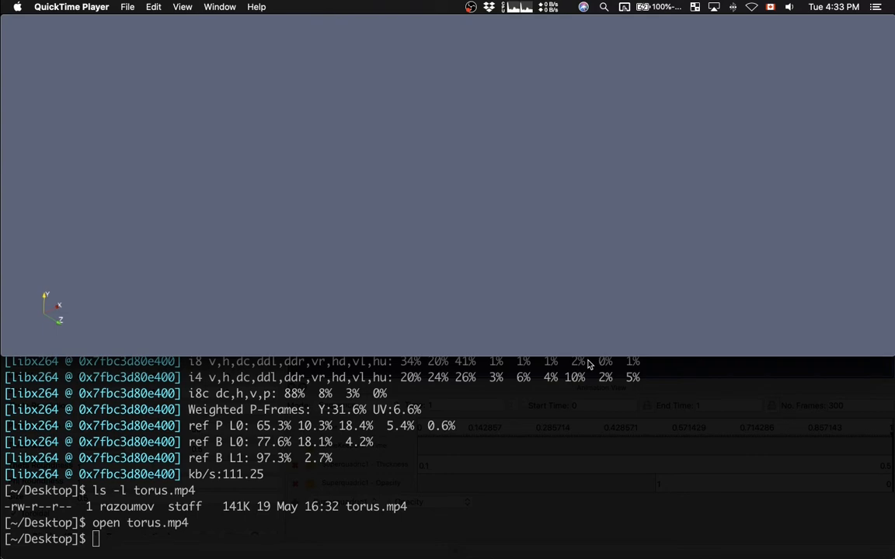
pyautogui.press('super+q')
# Remove all exported PNG frames with rm frame.0*, confirming the deletion, and list the remaining files in the folder
pyautogui.write('rm frame.0*')
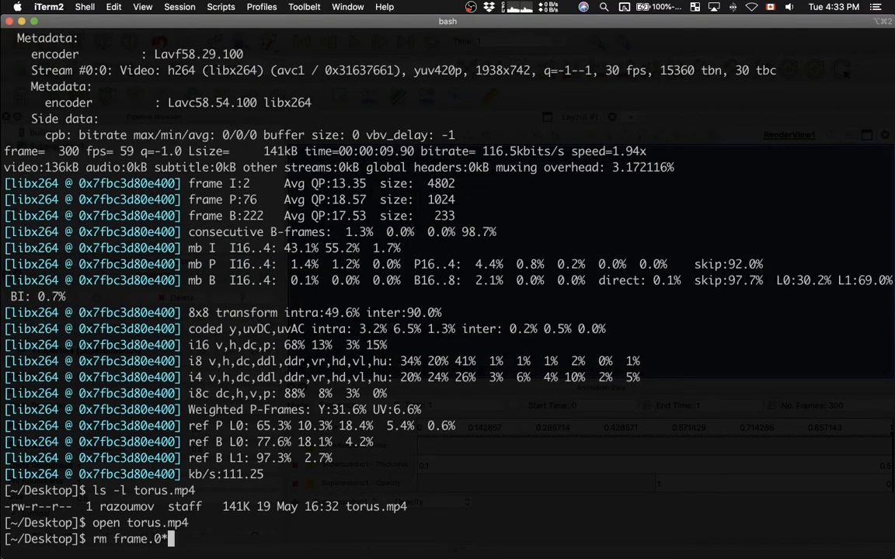
pyautogui.press('Return')
pyautogui.write('y')
pyautogui.press('Return')
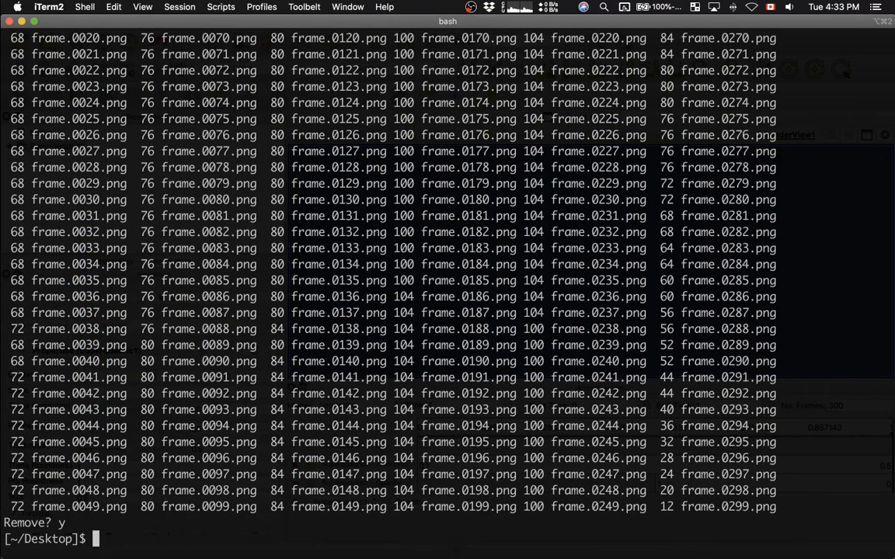
pyautogui.write('ls')
pyautogui.press('Return')
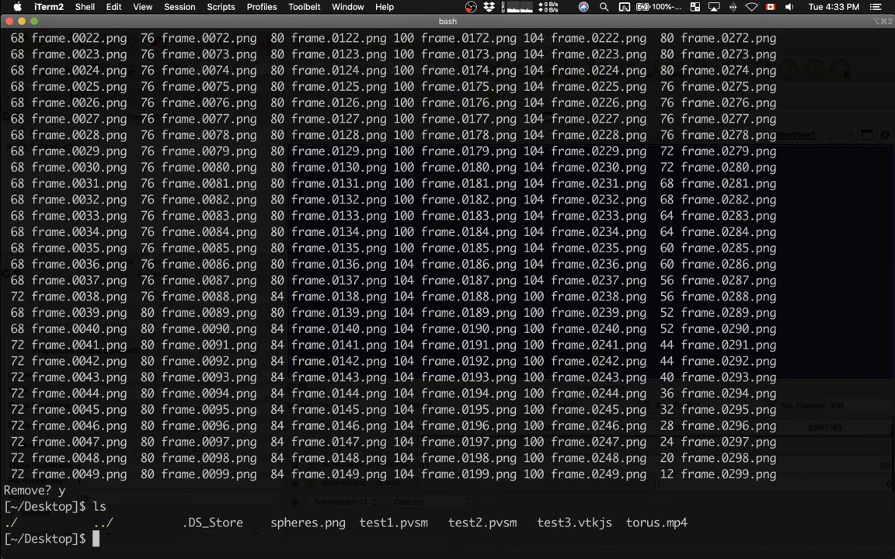
# Switch to ParaView, close the Animation View, and disconnect from the current session, discarding its state
pyautogui.press('super+Tab')
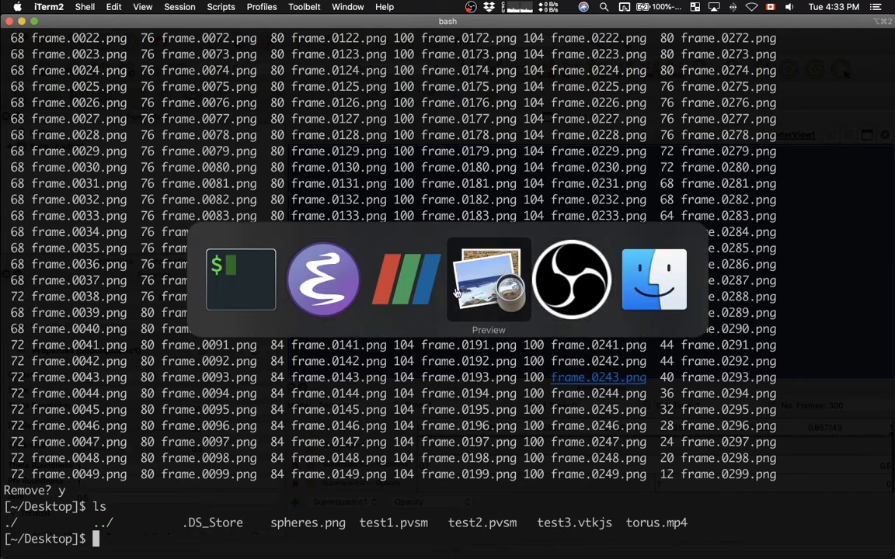
pyautogui.click(410, 292)
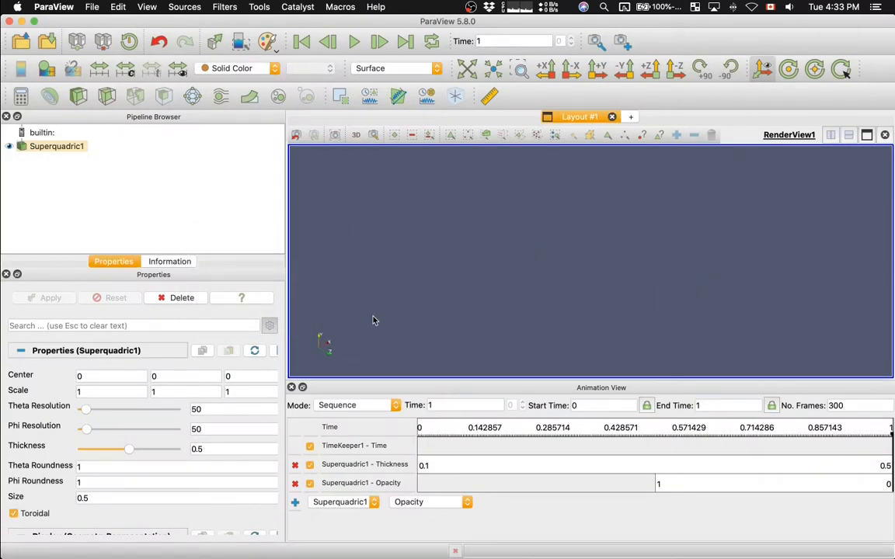
pyautogui.click(291, 387)
pyautogui.click(103, 42)
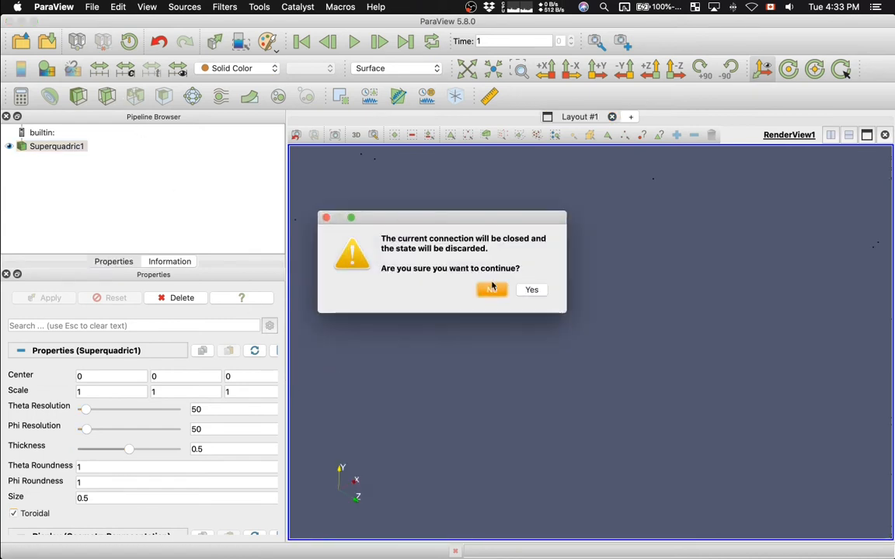
pyautogui.click(530, 291)
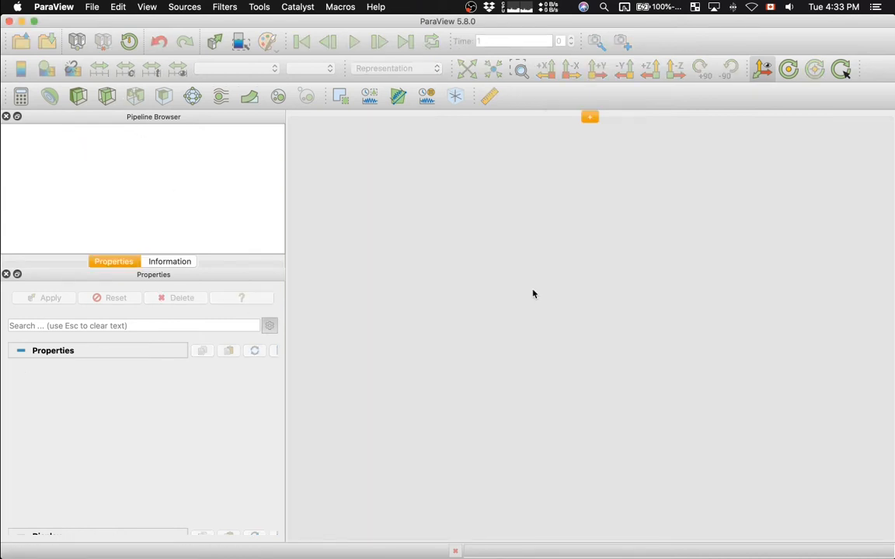
# Load sineEnvelope.nc from the paraview data folder using the NetCDF Reader and apply its default properties
pyautogui.hotkey('ctrl', 'o')
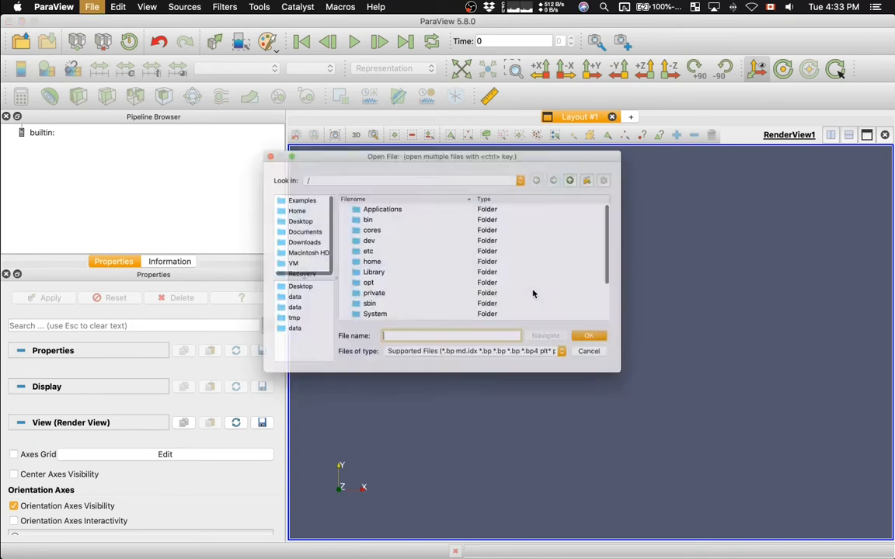
pyautogui.click(290, 307)
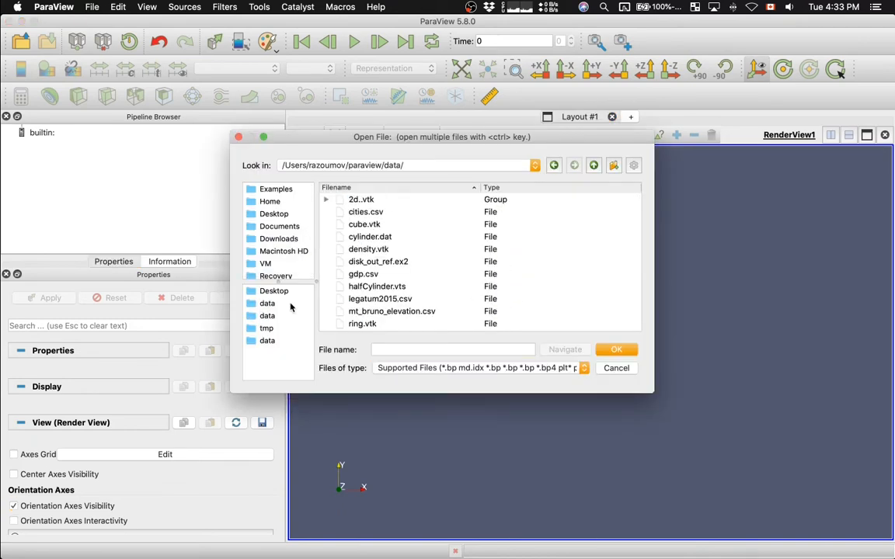
pyautogui.scroll(-3, 401, 287)
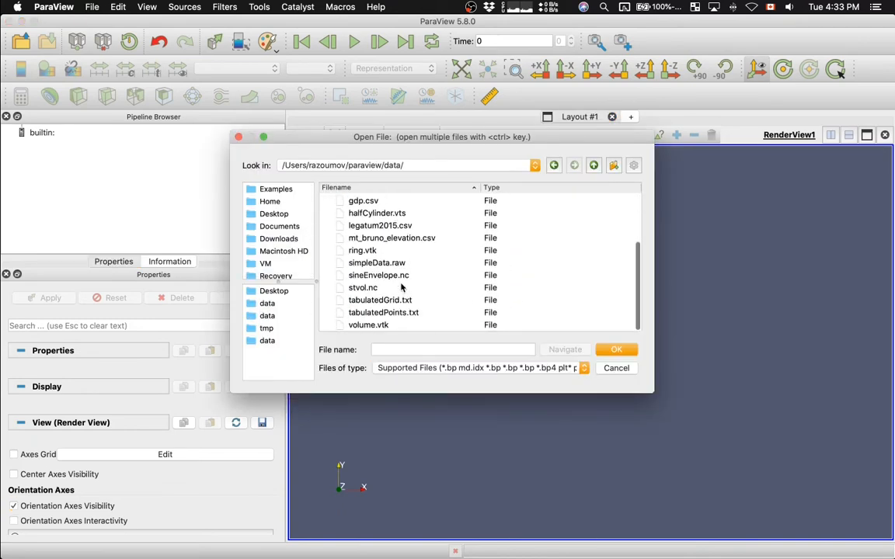
pyautogui.doubleClick(354, 276)
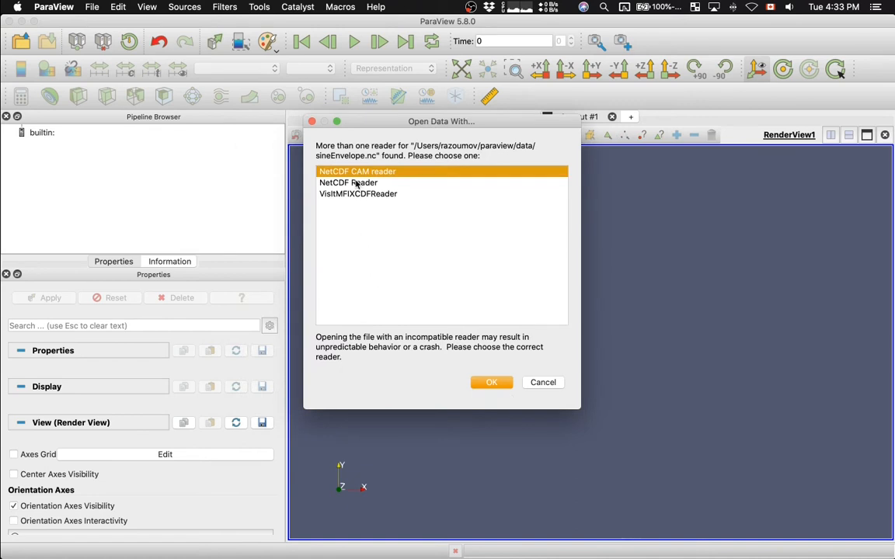
pyautogui.click(359, 183)
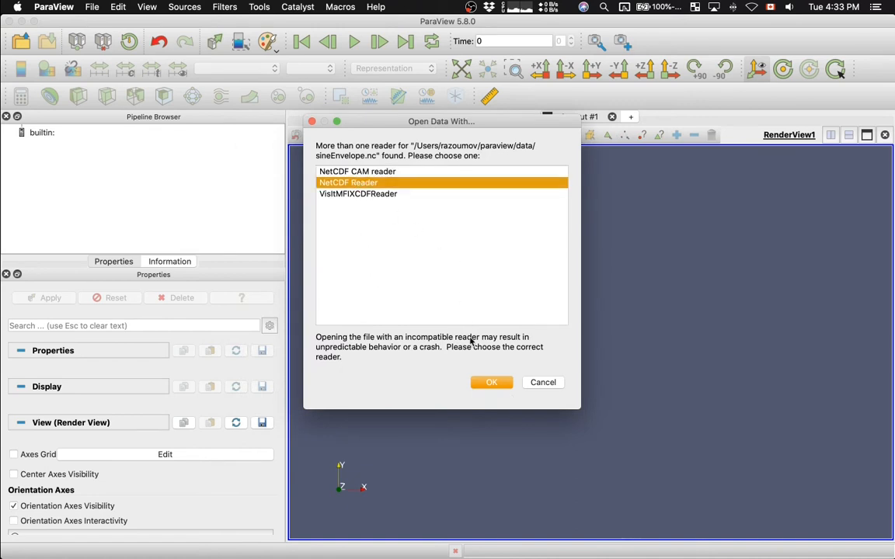
pyautogui.click(491, 382)
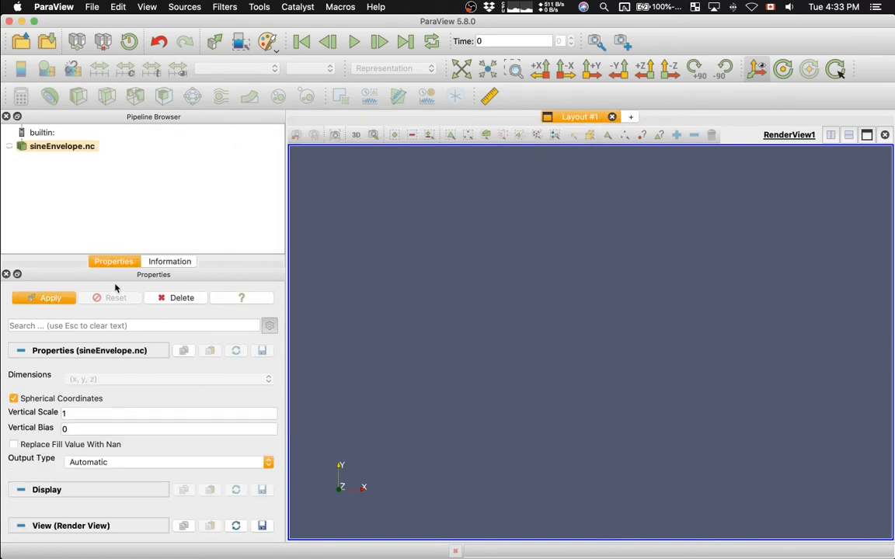
pyautogui.click(51, 296)
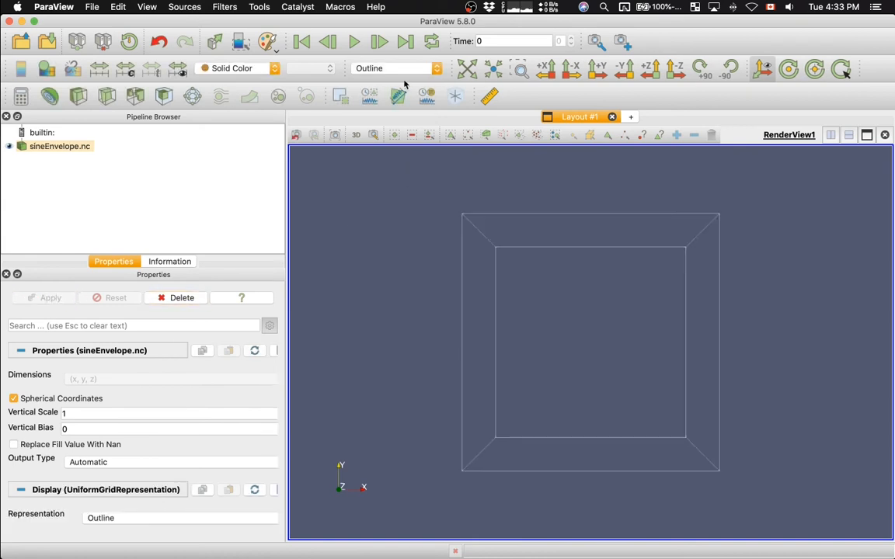
# Display the sineEnvelope.nc dataset as a Surface coloured by density and turn it to a three-dimensional view
pyautogui.click(394, 72)
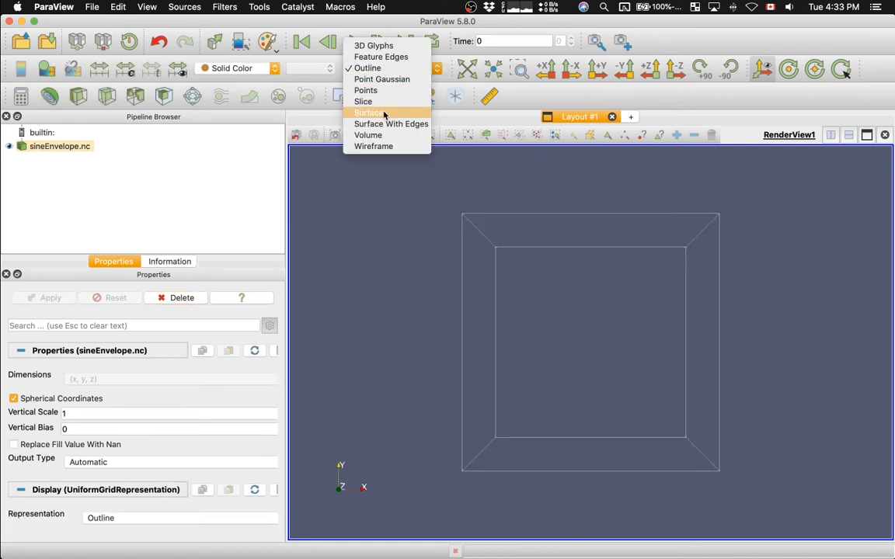
pyautogui.click(385, 112)
pyautogui.click(242, 67)
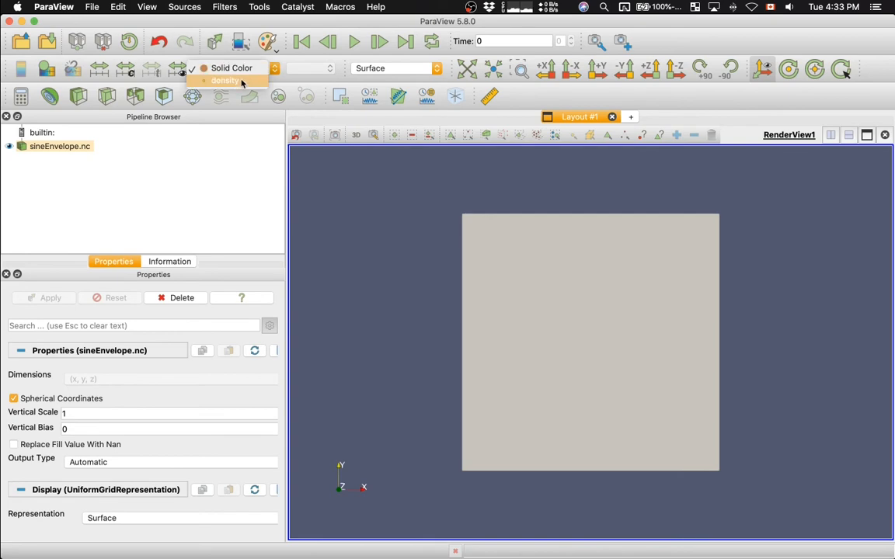
pyautogui.click(225, 81)
pyautogui.moveTo(412, 193); pyautogui.dragTo(456, 219)
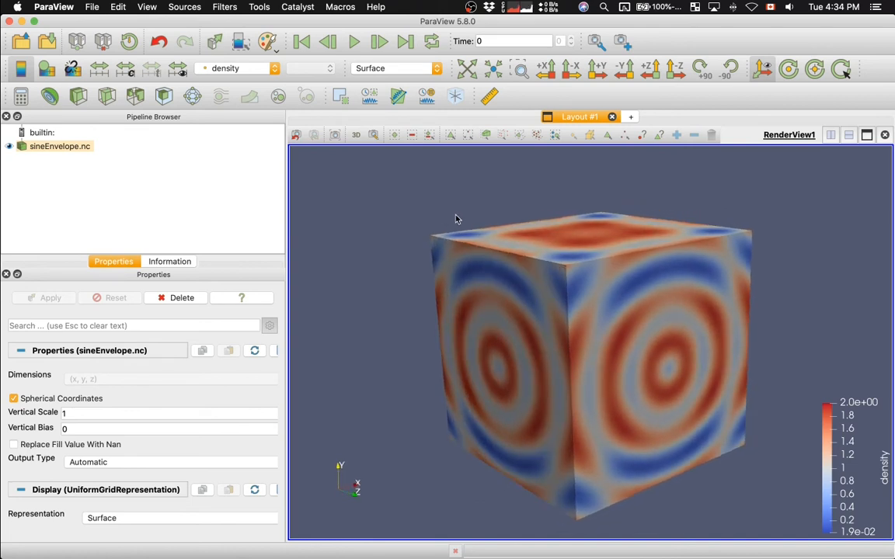
# Clip the sineEnvelope.nc cube with a plane through its centre and set the plane normal to 0, 0, 1
pyautogui.click(78, 94)
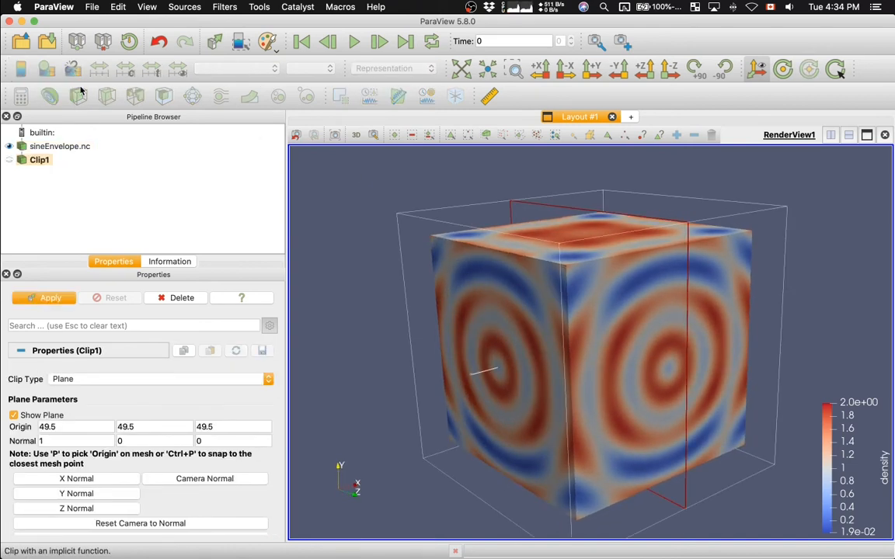
pyautogui.click(48, 298)
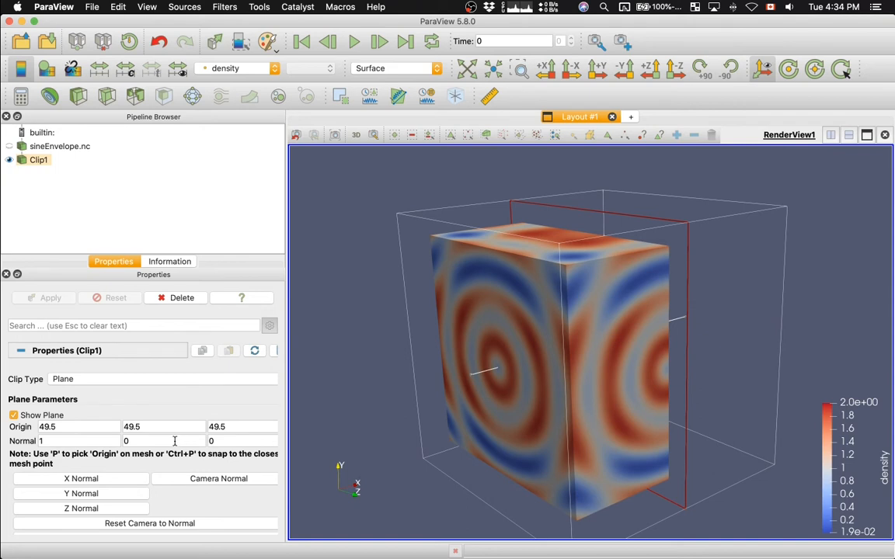
pyautogui.click(222, 440)
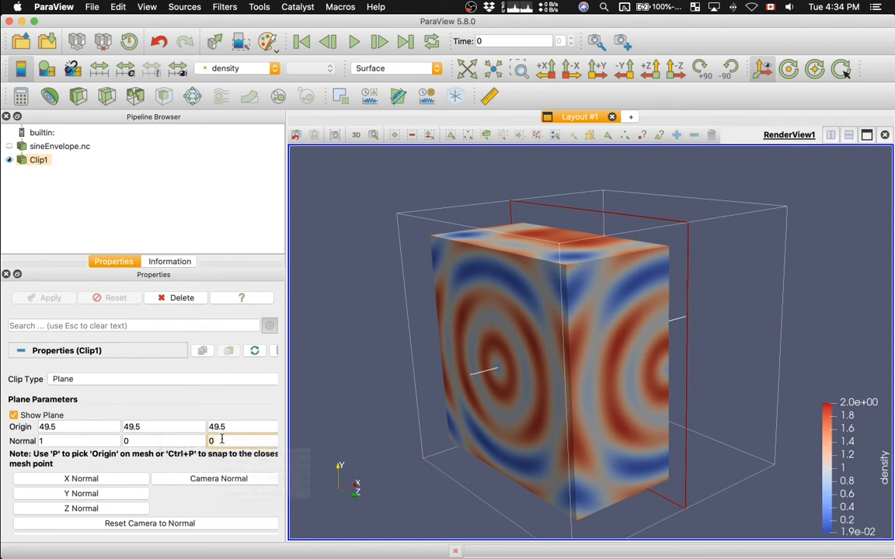
pyautogui.press('BackSpace')
pyautogui.write('1')
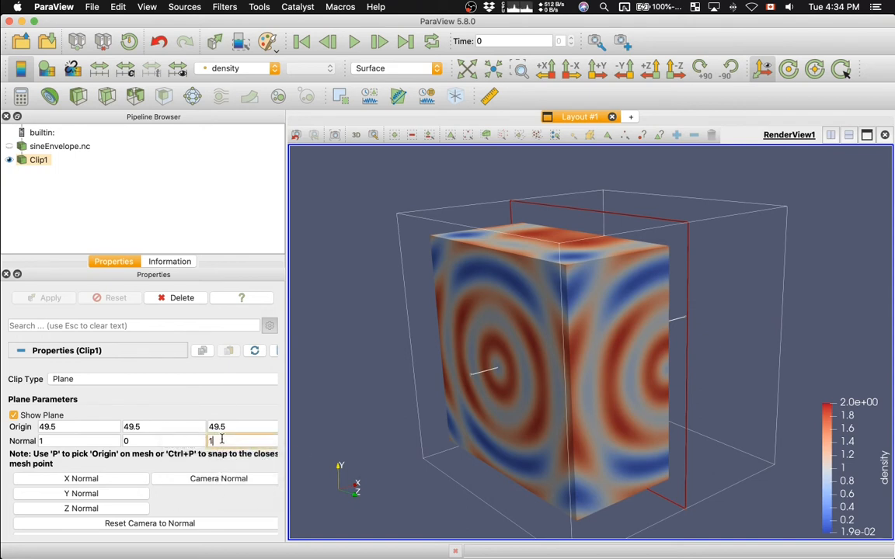
pyautogui.doubleClick(97, 438)
pyautogui.write('0')
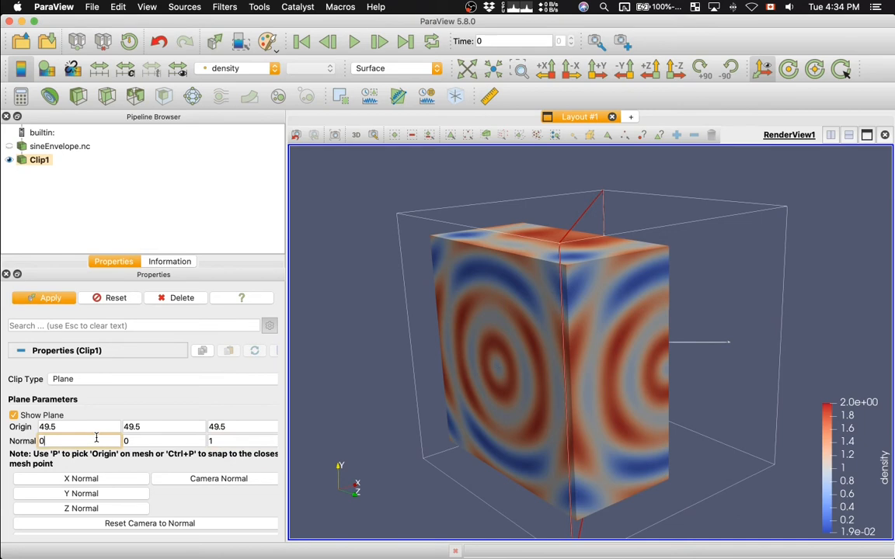
pyautogui.click(54, 303)
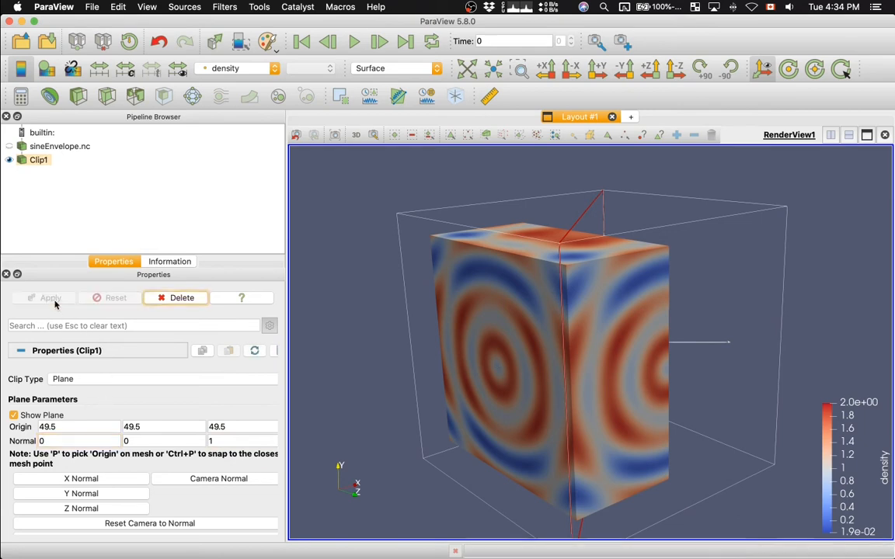
pyautogui.moveTo(351, 324); pyautogui.dragTo(337, 325)
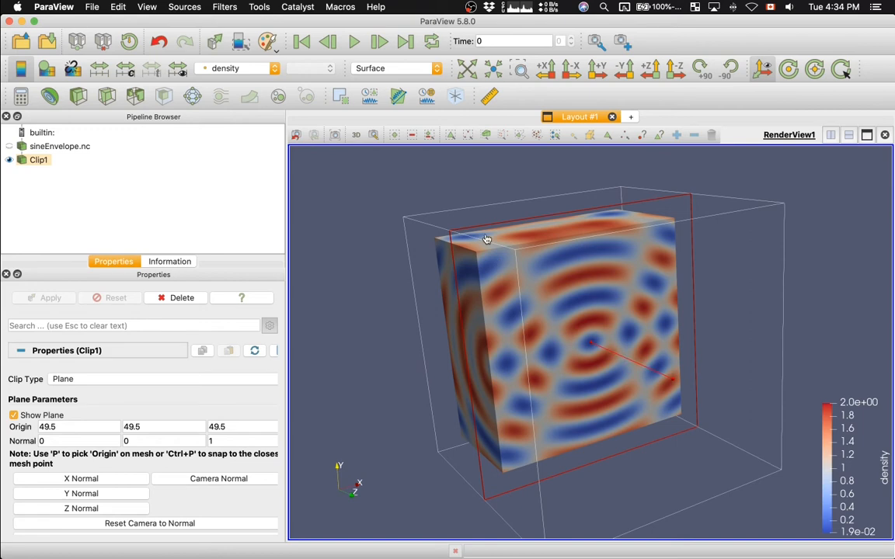
# Show the Animation View and add a Clip1 track for Clip Type - Origin (2) that ramps from 0 to 99
pyautogui.click(147, 7)
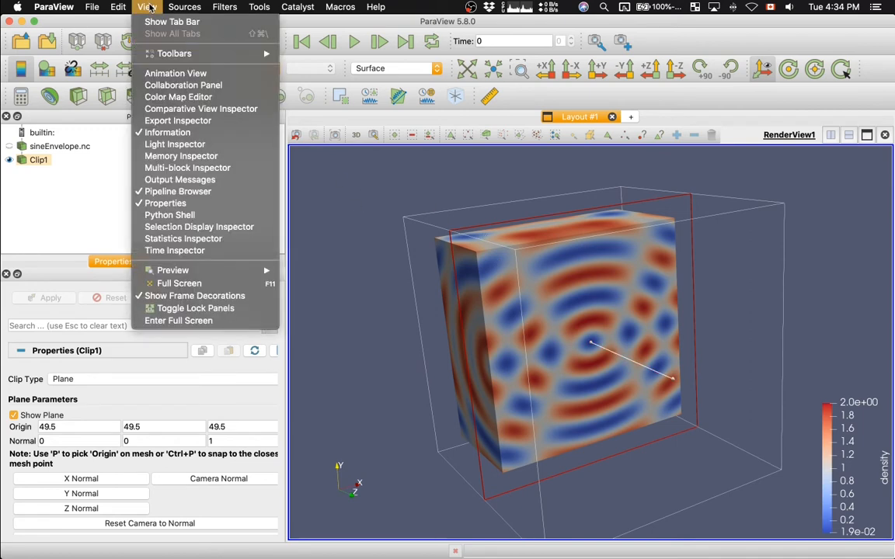
pyautogui.click(163, 74)
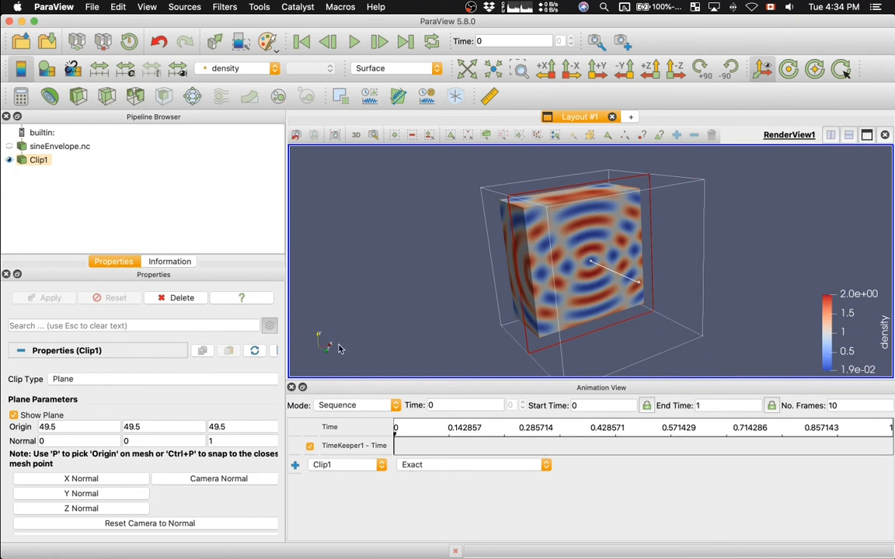
pyautogui.click(417, 466)
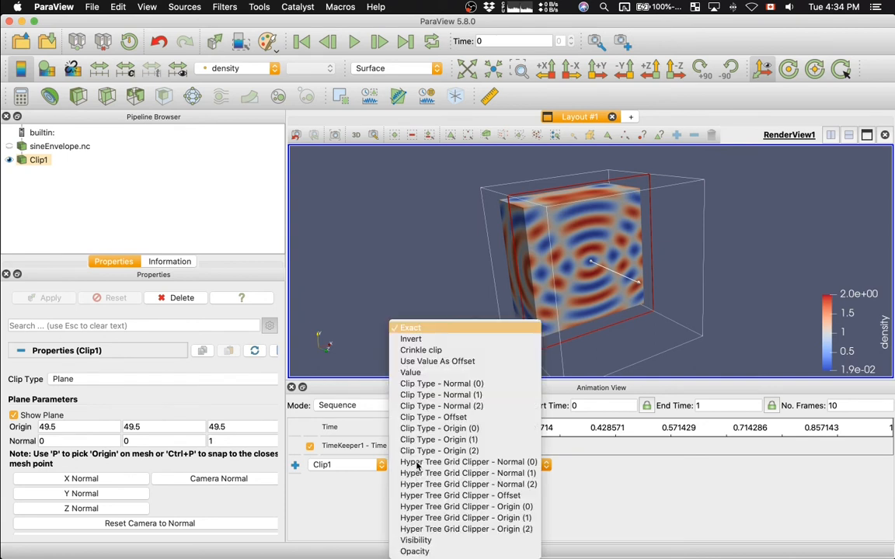
pyautogui.click(462, 452)
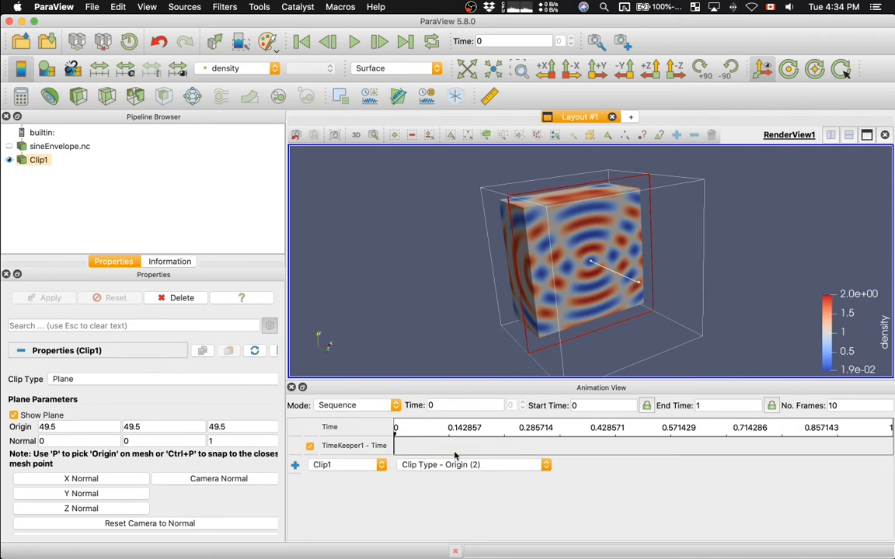
pyautogui.click(295, 465)
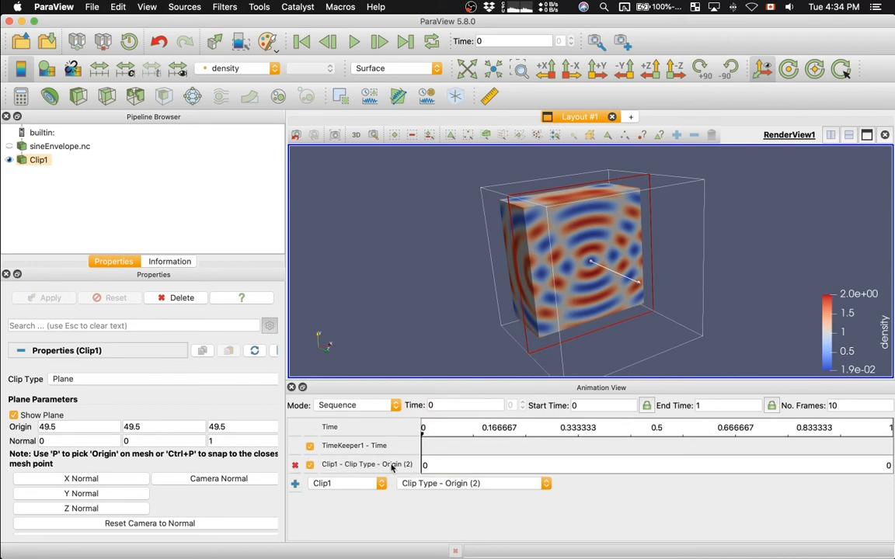
pyautogui.doubleClick(450, 466)
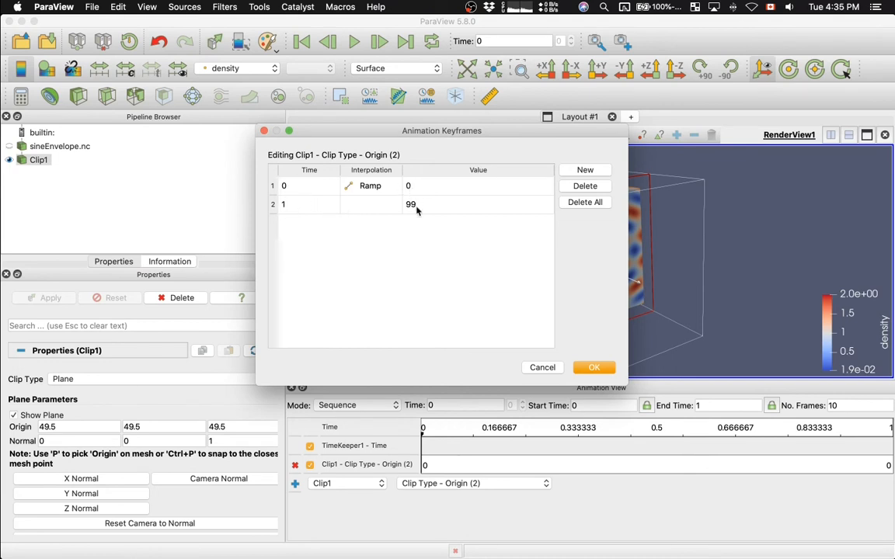
pyautogui.click(590, 368)
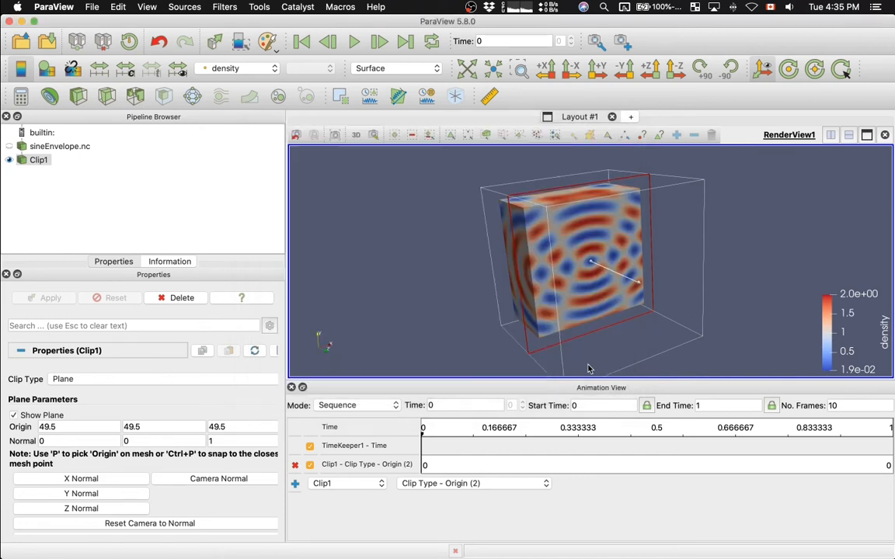
# Set the animation's number of frames to 30 and play it through
pyautogui.click(840, 405)
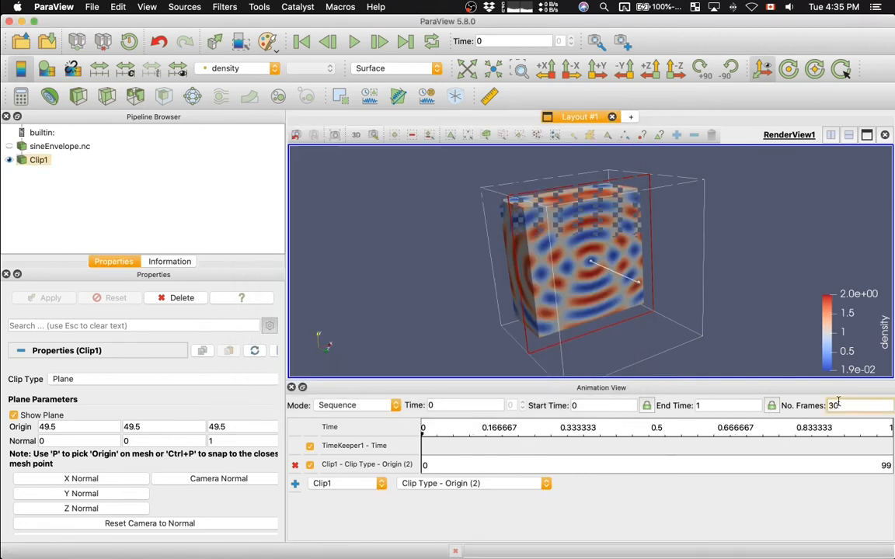
pyautogui.press('Return')
pyautogui.click(354, 42)
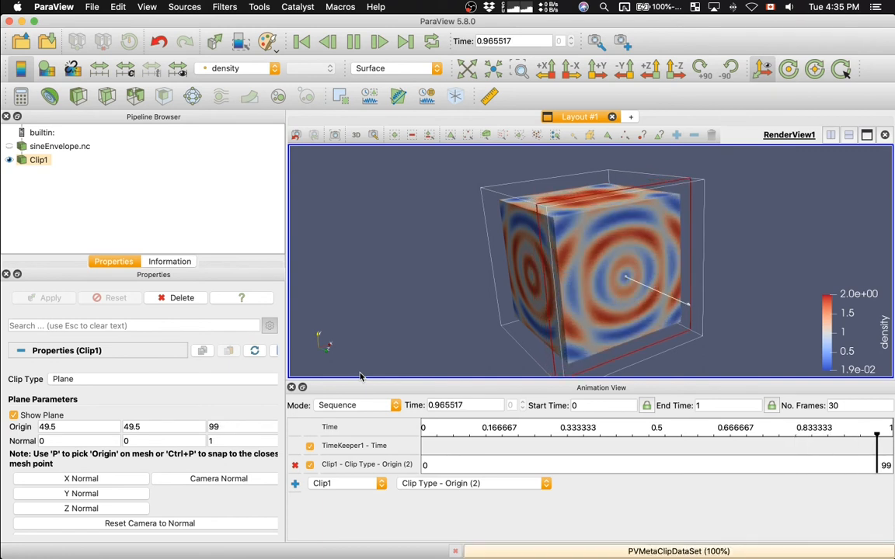
# Raise the animation's number of frames to 300
pyautogui.click(857, 405)
pyautogui.write('0')
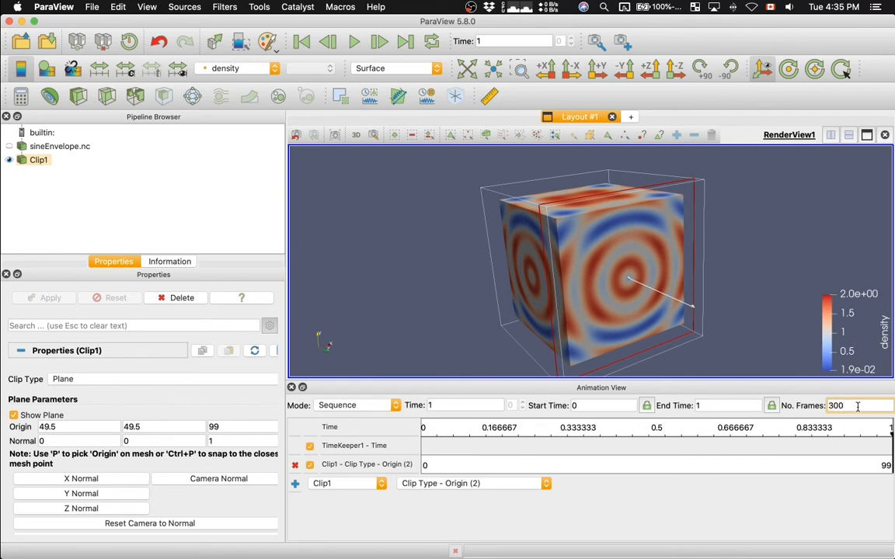
pyautogui.press('Return')
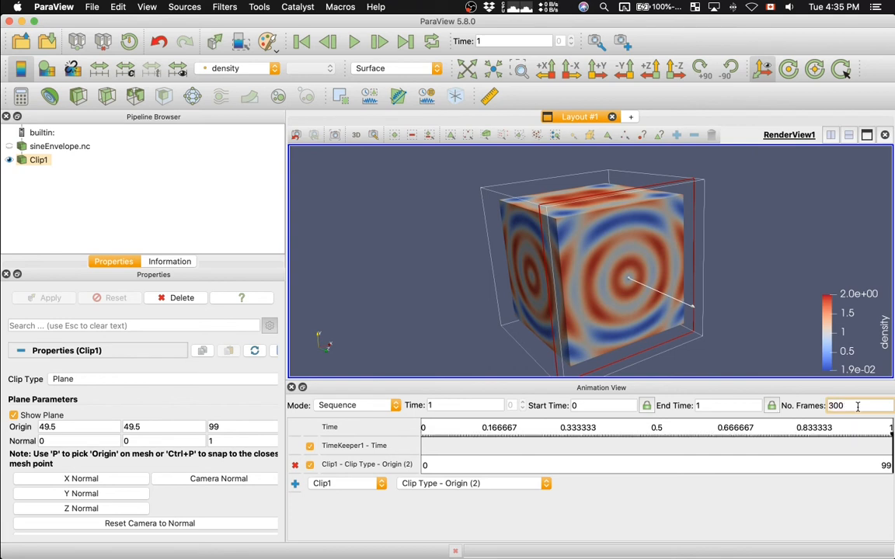
# Start saving the animation to the Desktop as PNG images with the file name frame
pyautogui.click(92, 7)
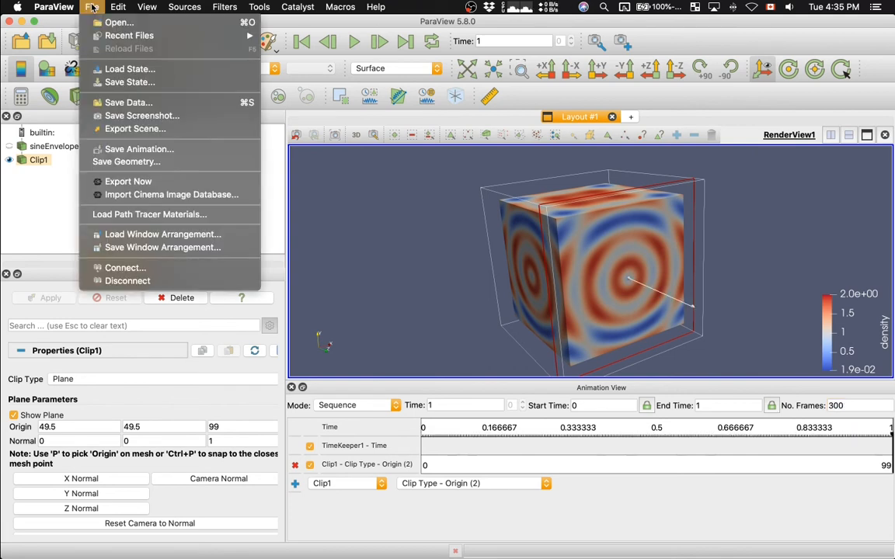
pyautogui.click(136, 148)
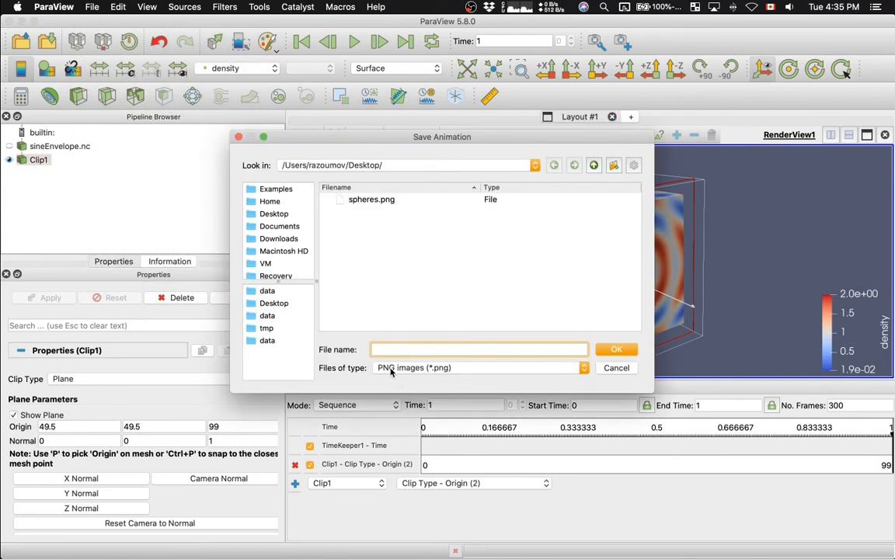
pyautogui.write('frame')
pyautogui.click(607, 351)
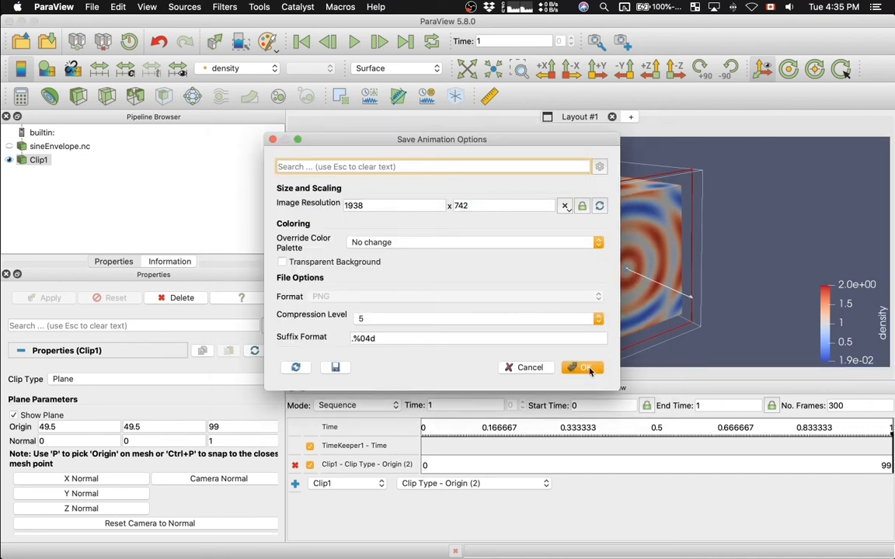
# Set the image width to 742 for a square 742 x 742 resolution and export the frames with the other options at their defaults
pyautogui.click(386, 206)
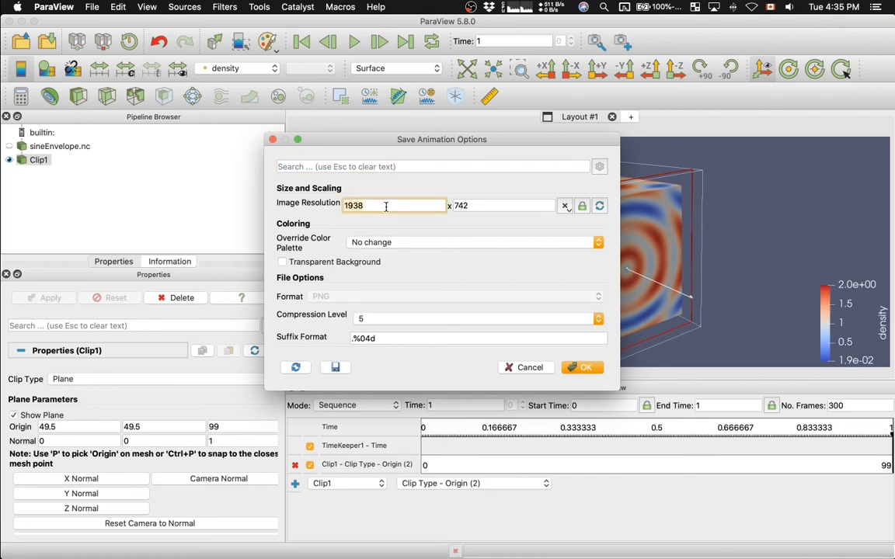
pyautogui.press('BackSpace')
pyautogui.press('BackSpace')
pyautogui.press('BackSpace')
pyautogui.press('BackSpace')
pyautogui.write('7')
pyautogui.click(581, 367)
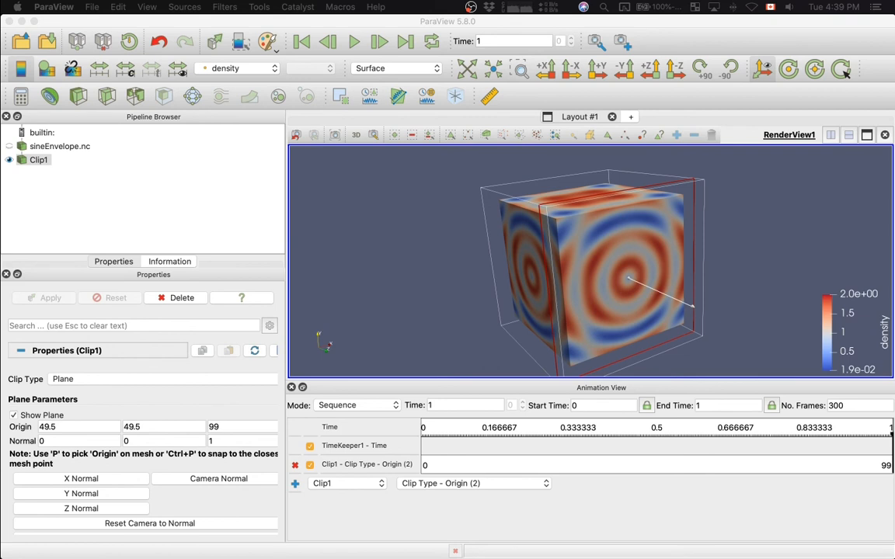
# Switch to iTerm2 and list the exported frame files in the Desktop folder
pyautogui.press('super+Tab')
pyautogui.write('ls')
pyautogui.press('Return')
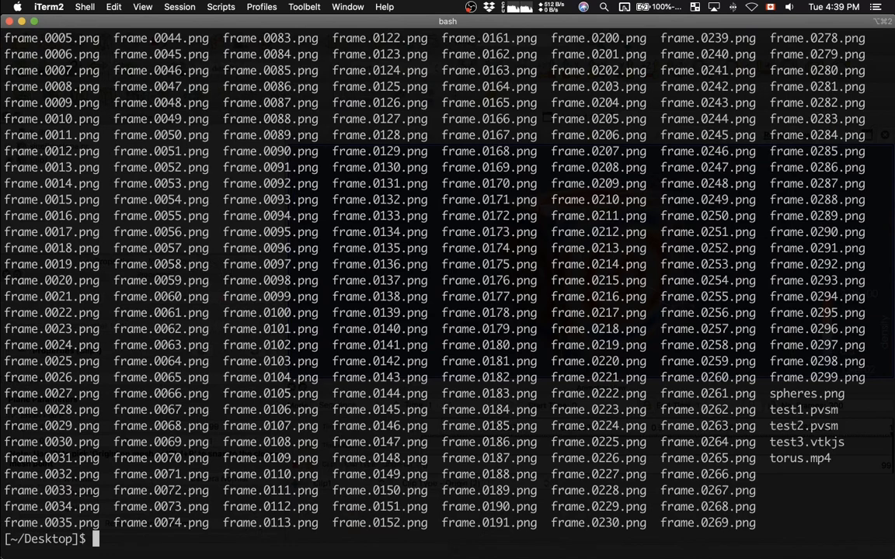
pyautogui.press('Up')
pyautogui.press('Up')
pyautogui.press('Up')
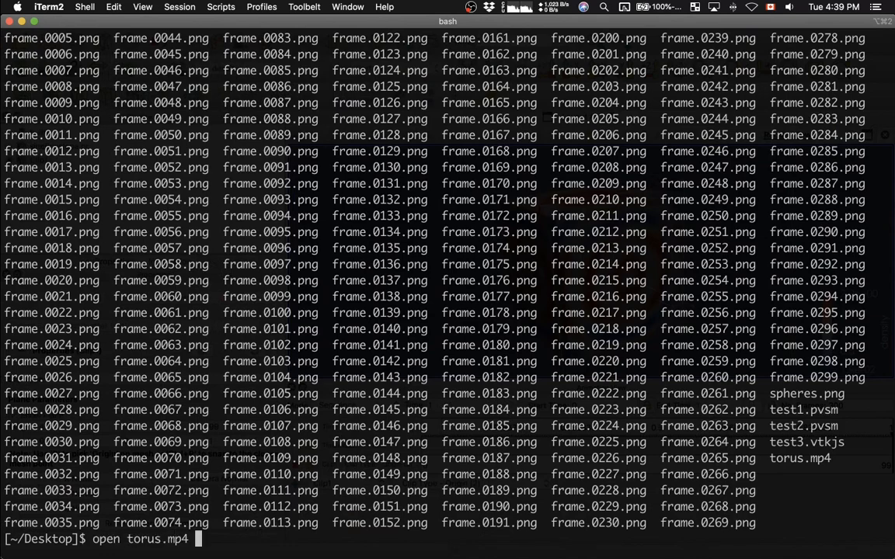
pyautogui.hotkey('ctrl', 'u')
# Reuse the earlier ffmpeg command from the shell history to encode the frame.%04d.png images at 30 fps, with clip.mp4 as output file
pyautogui.hotkey('ctrl', 'r')
pyautogui.write('ffmp')
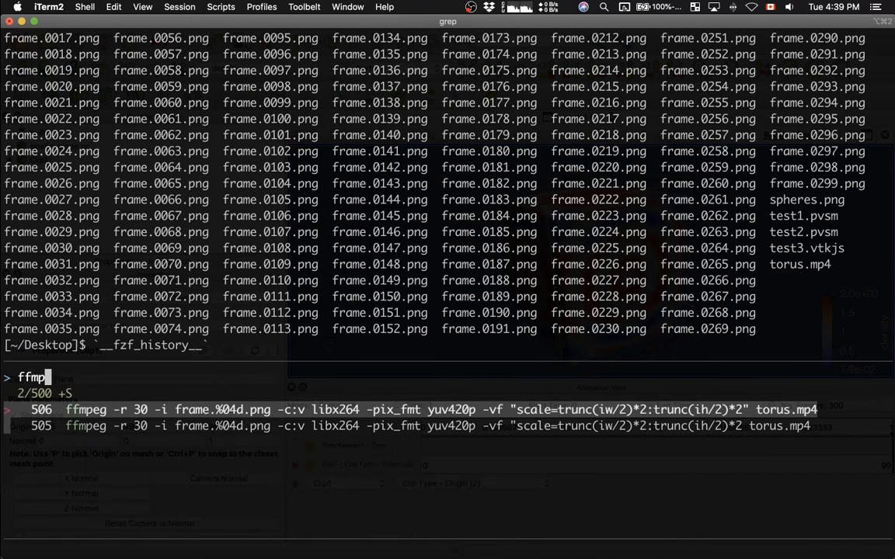
pyautogui.press('Return')
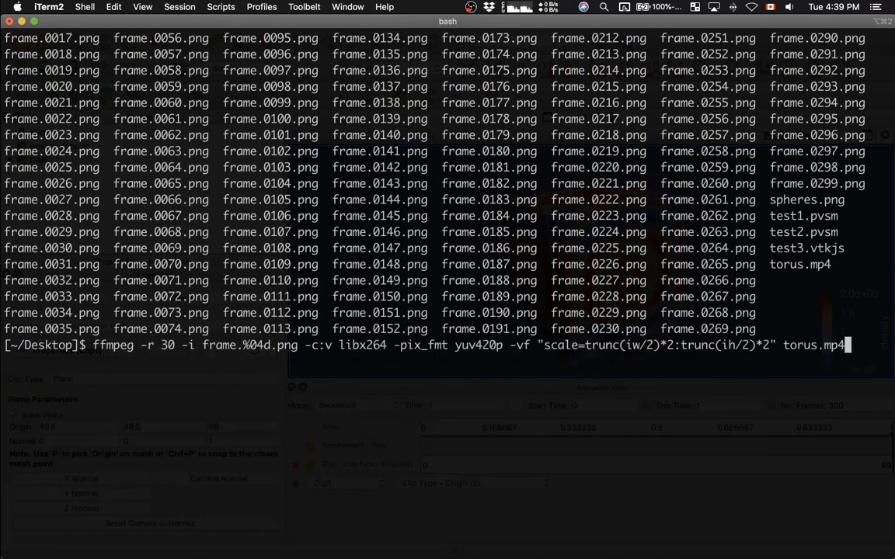
pyautogui.press('Left')
pyautogui.press('Left')
pyautogui.press('Left')
pyautogui.press('Left')
pyautogui.hotkey('ctrl', 'w')
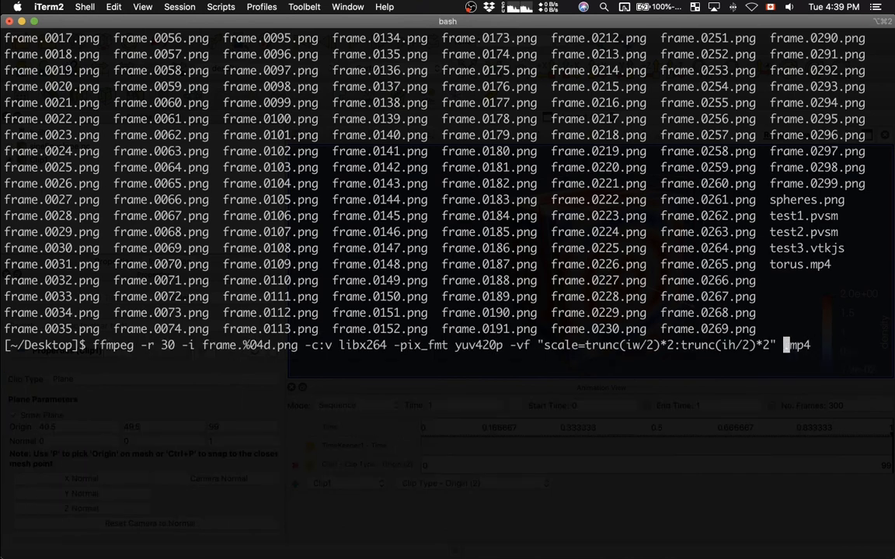
pyautogui.write('clip')
pyautogui.press('Return')
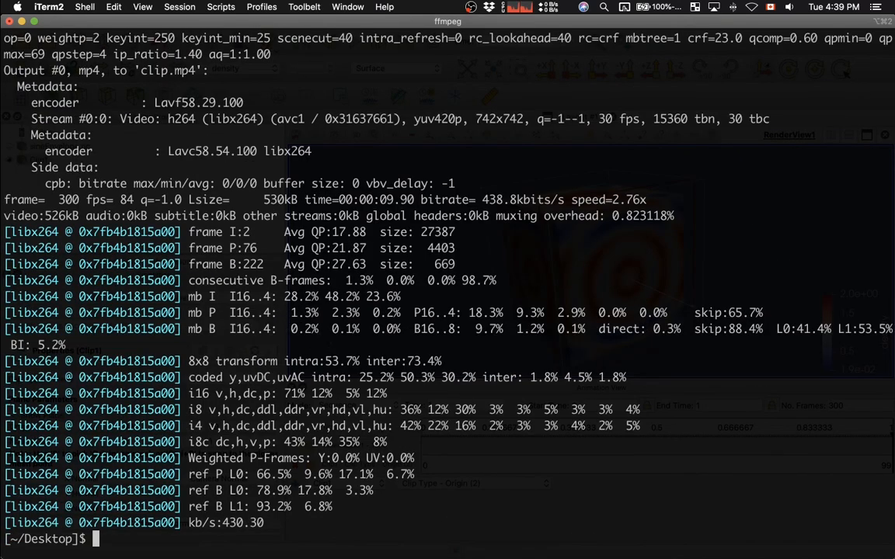
# List the file details of clip.mp4, and open and play the movie in QuickTime Player
pyautogui.write('ls -l clip.mp4')
pyautogui.press('Return')
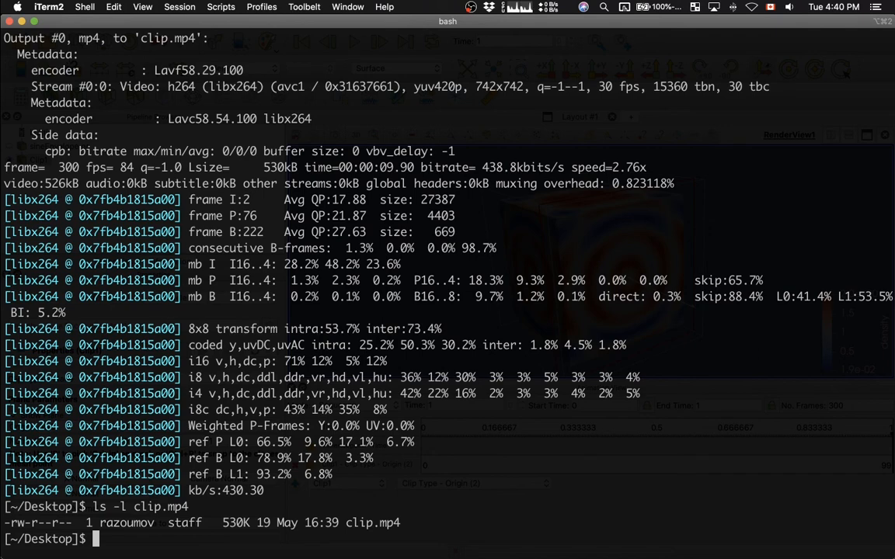
pyautogui.write('open clip.mp4')
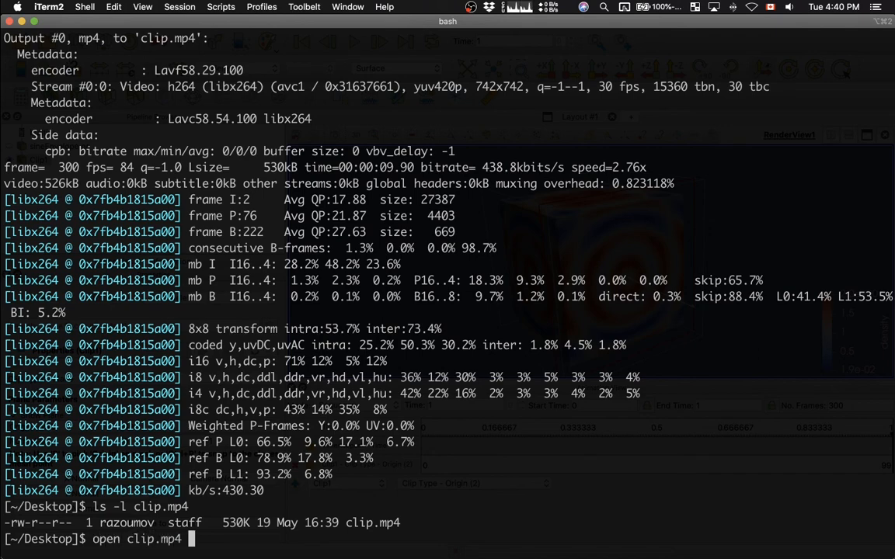
pyautogui.press('Return')
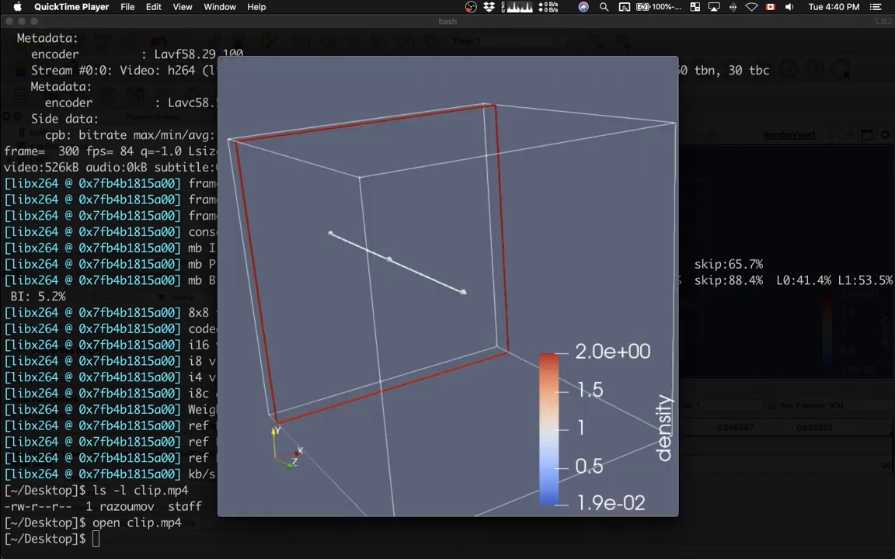
pyautogui.press('space')
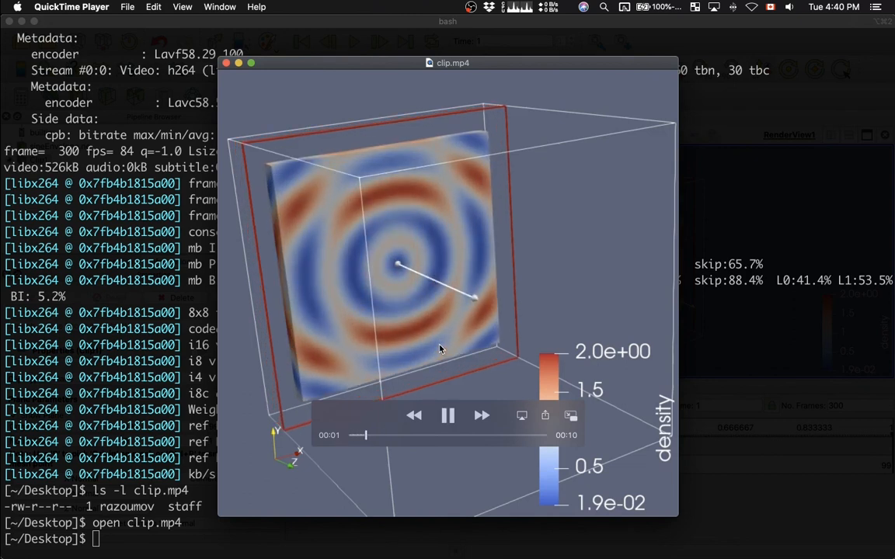